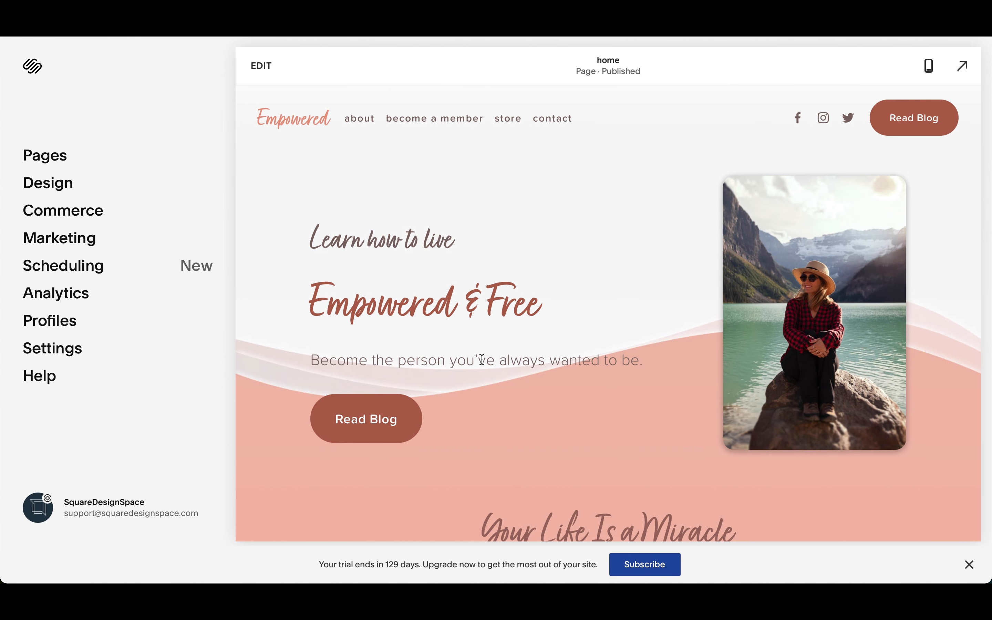
Step: Look through the home page from the header down to the recent blog posts and membership section
scroll(483, 360, down, 5)
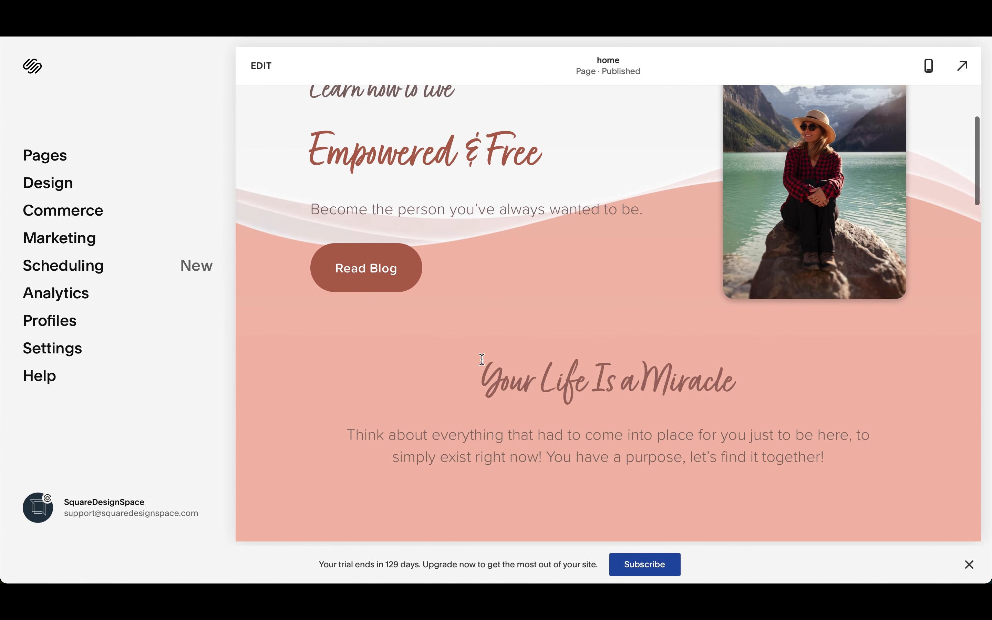
scroll(483, 360, down, 10)
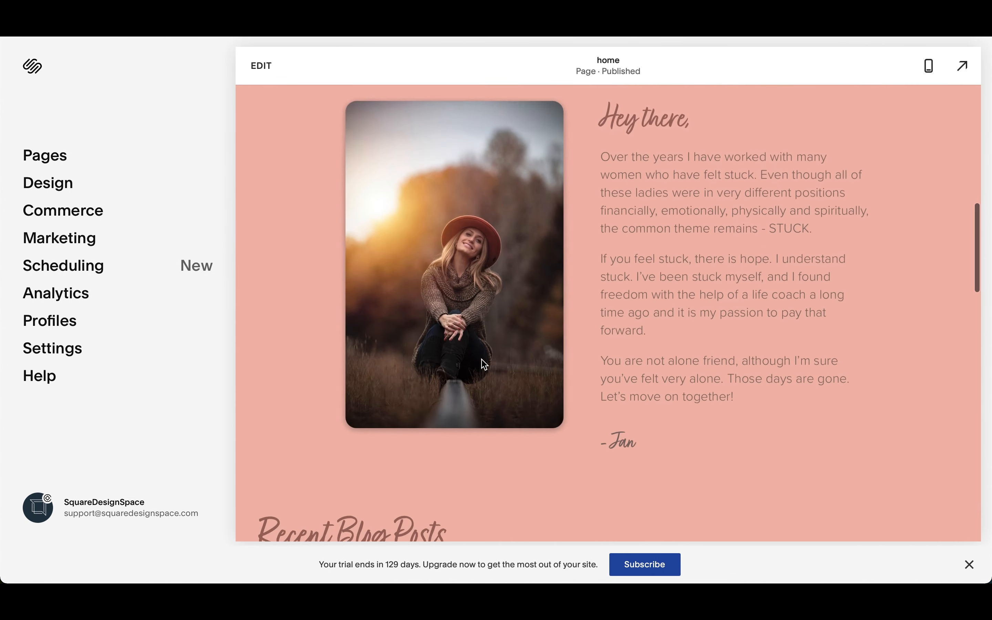
scroll(484, 364, down, 10)
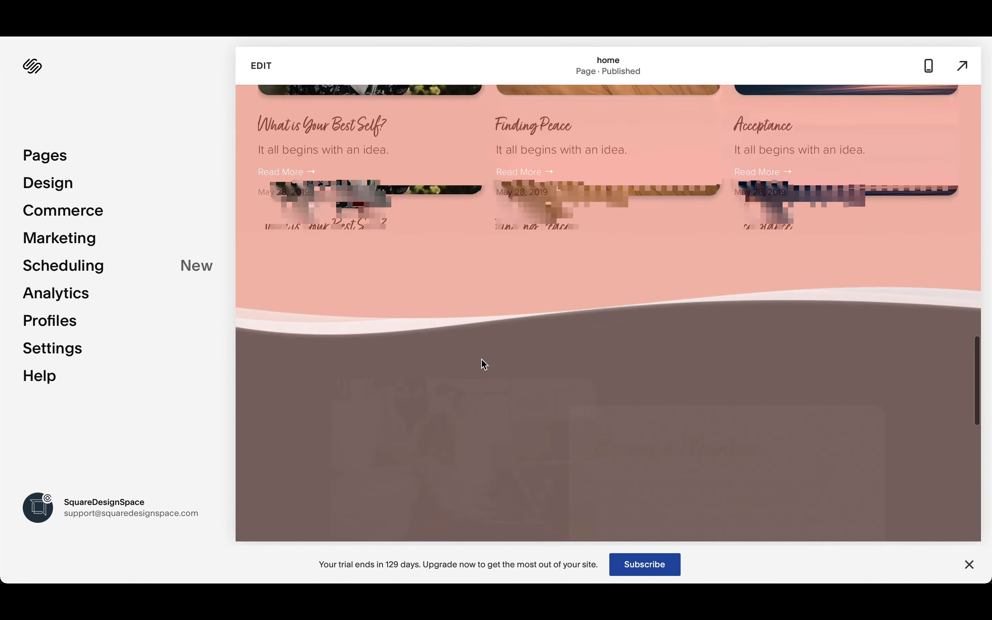
scroll(482, 359, down, 10)
scroll(482, 359, up, 15)
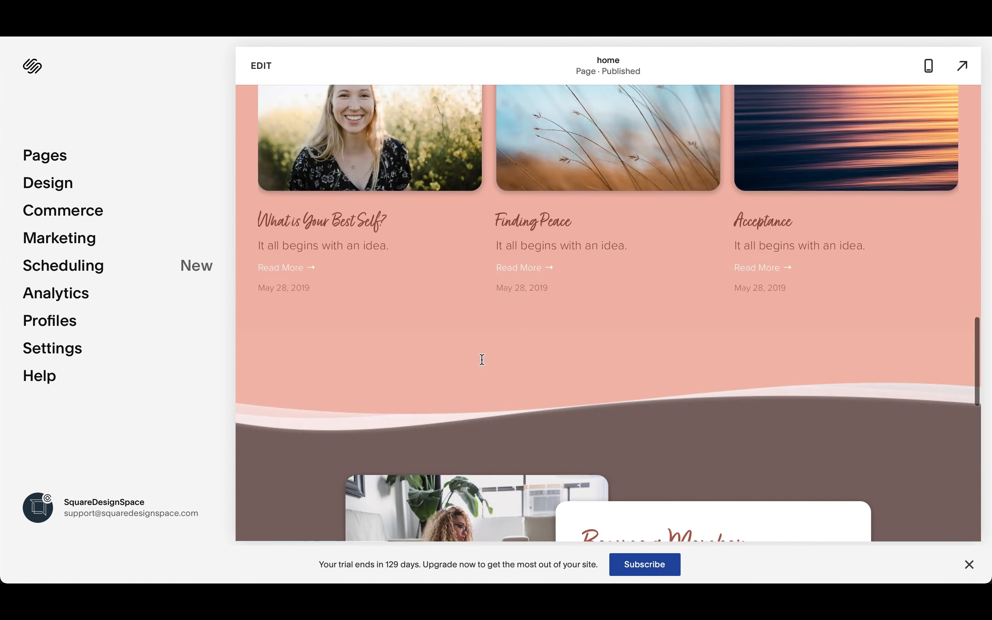
scroll(483, 359, up, 15)
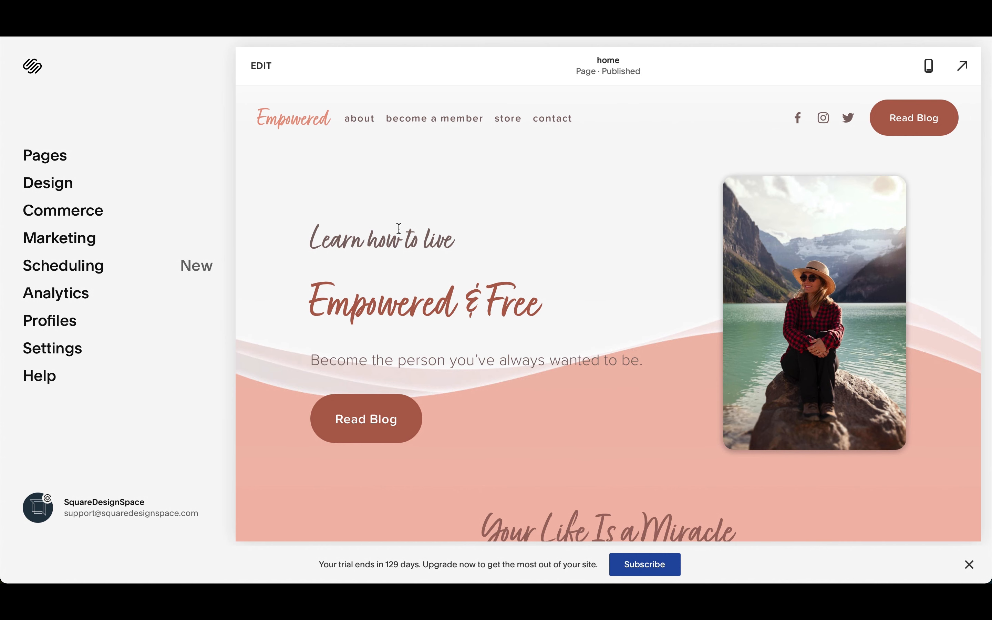
Step: Open the site's About page and browse the member testimonials forward and back
click(361, 123)
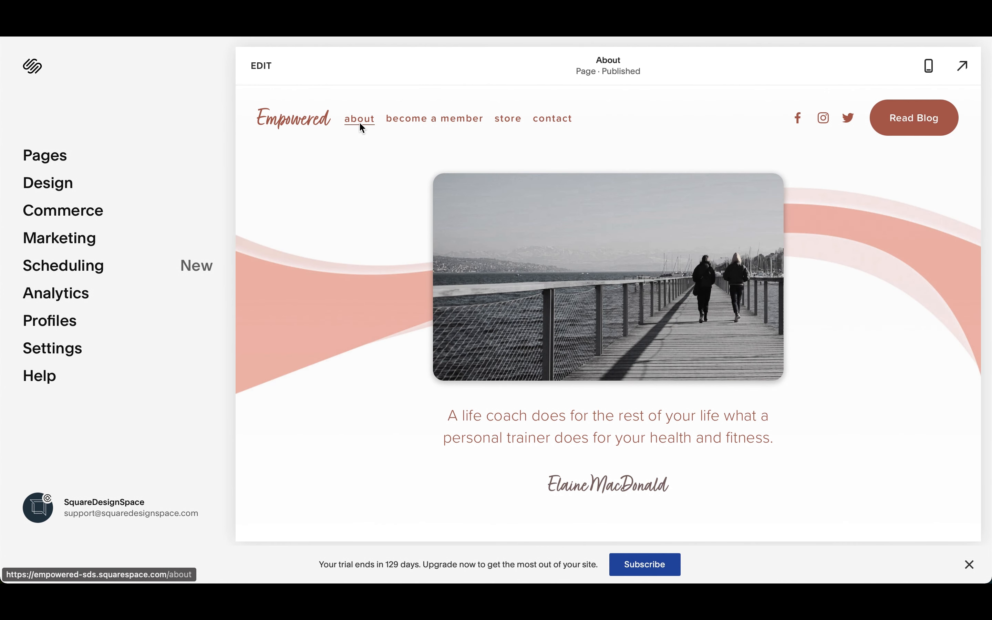
scroll(372, 376, down, 15)
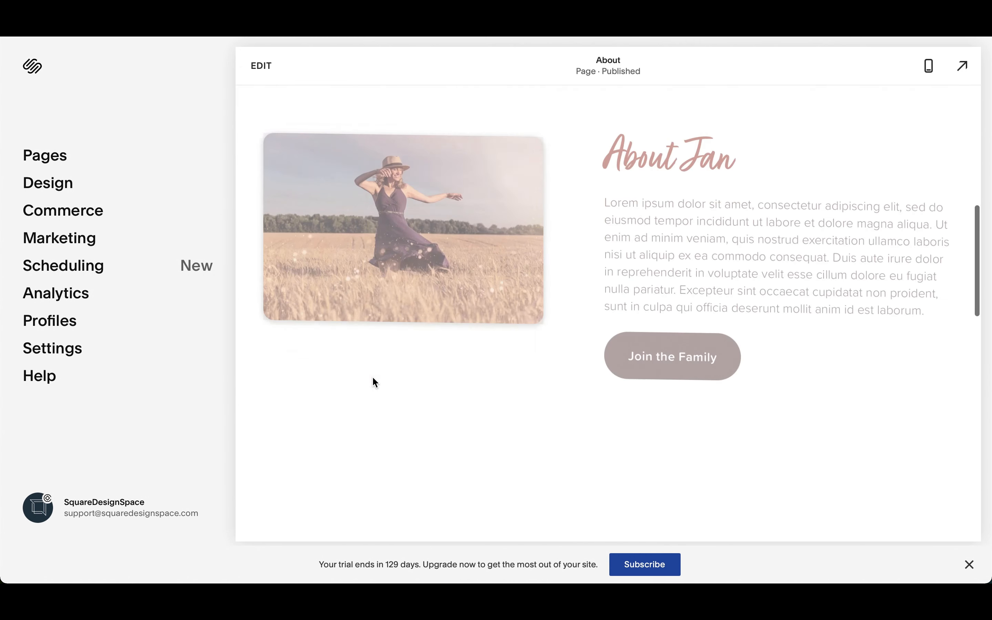
scroll(372, 376, down, 5)
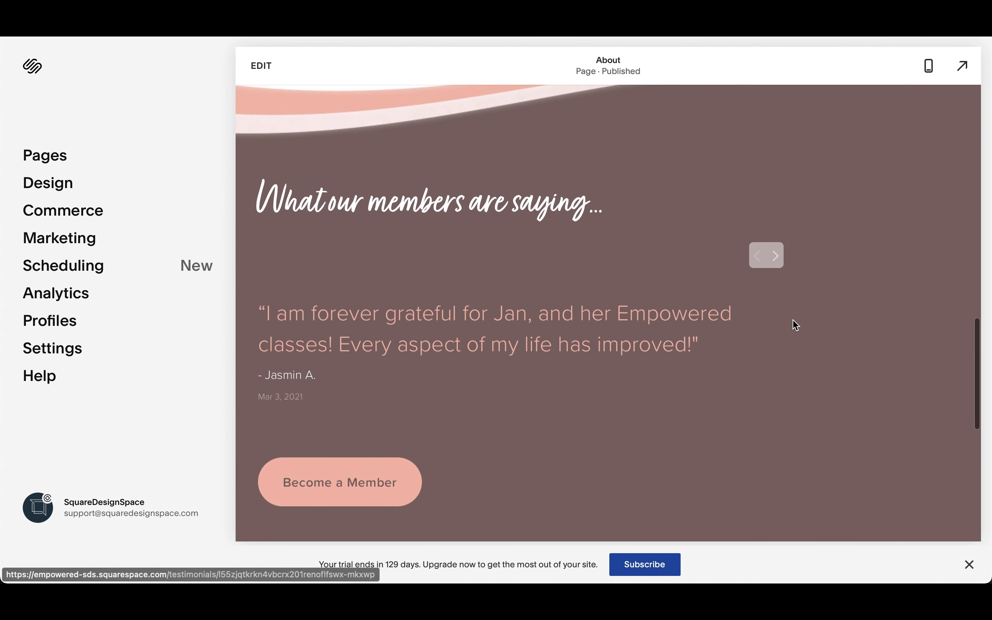
click(777, 263)
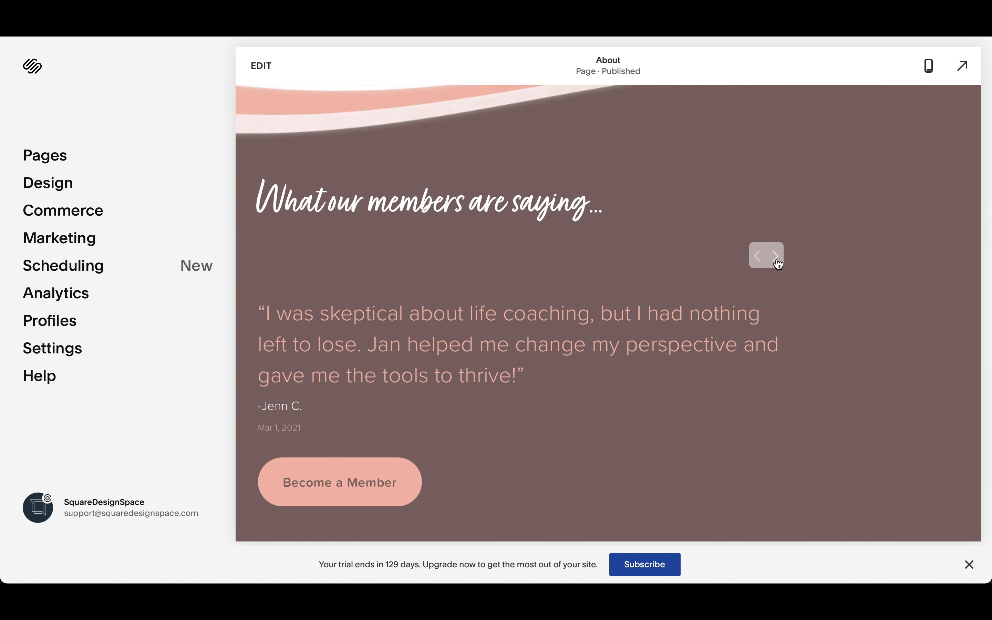
click(777, 262)
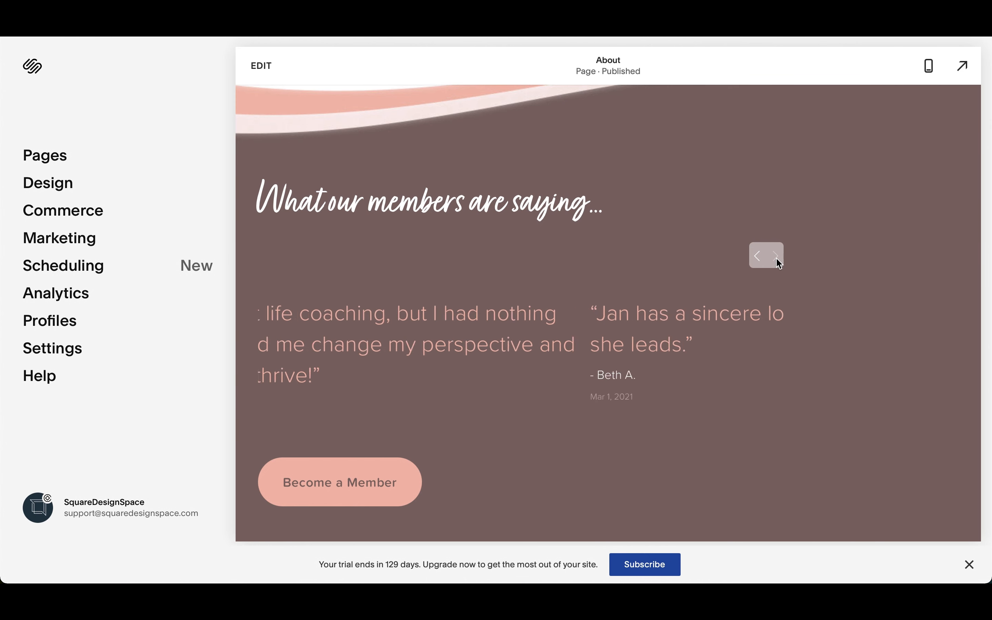
click(758, 258)
click(759, 258)
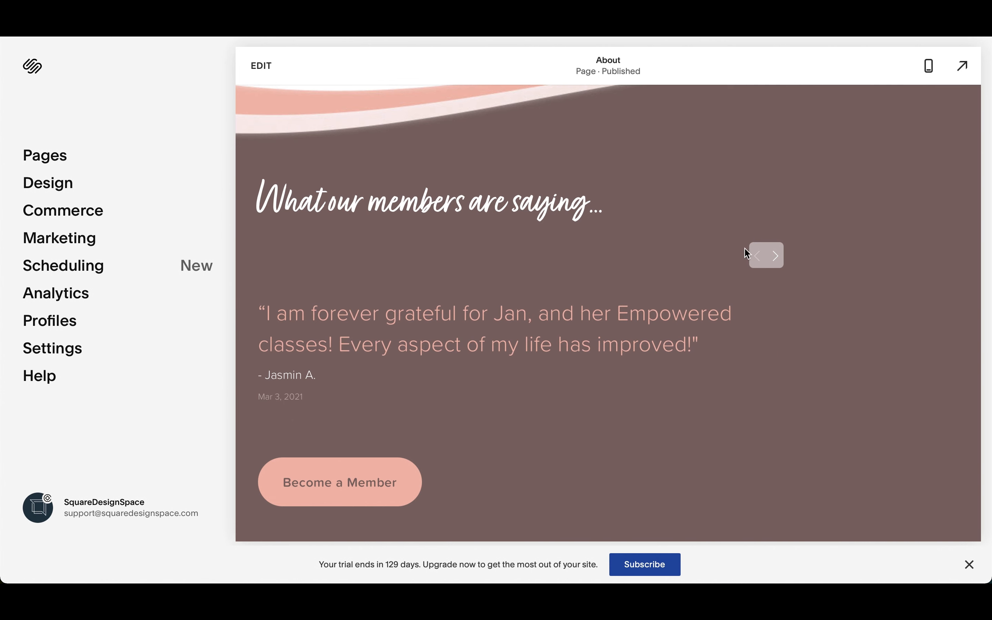
scroll(408, 330, up, 10)
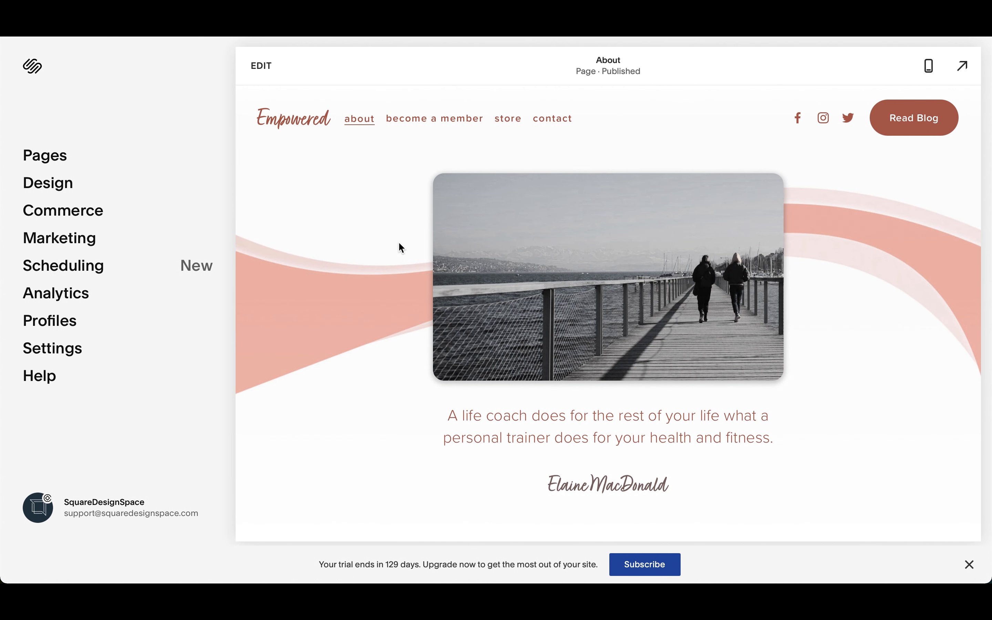
Step: Add a blog page with the Blog 1 layout to the Not Linked pages and name it Reviews2
click(61, 164)
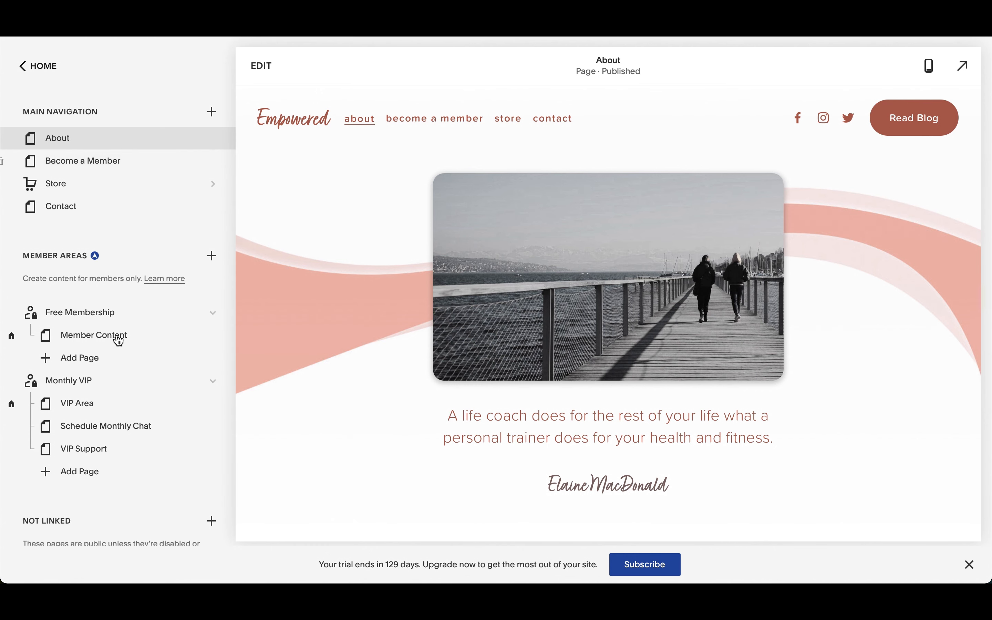
scroll(136, 381, down, 6)
scroll(146, 404, down, 3)
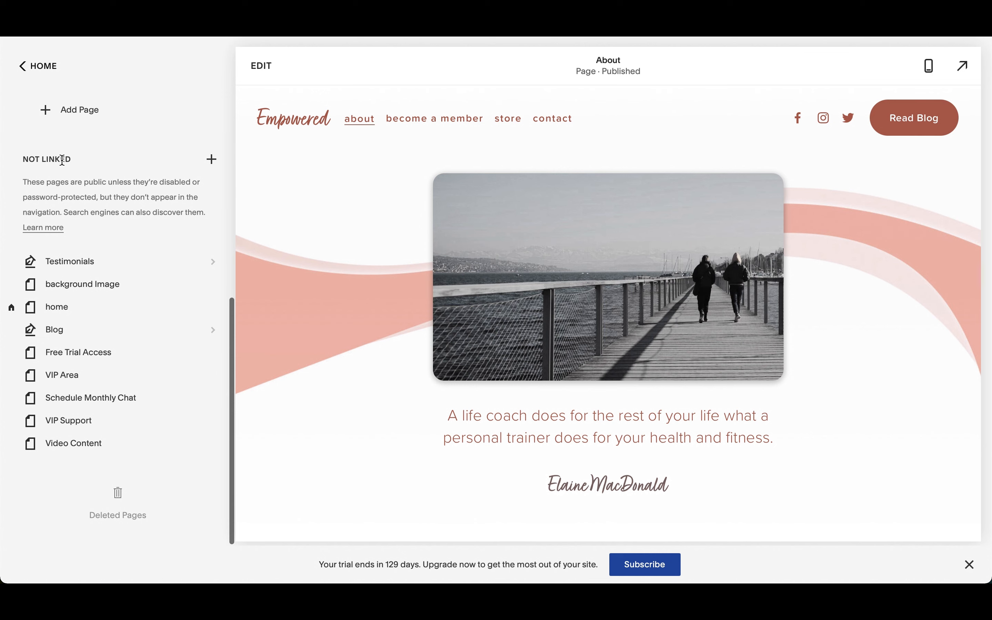
click(212, 159)
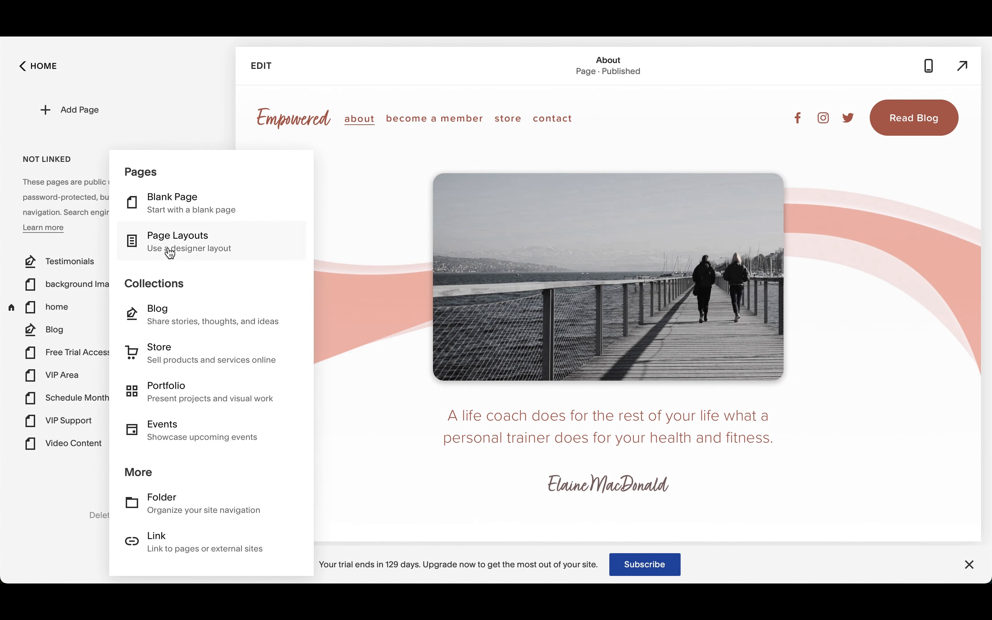
click(195, 321)
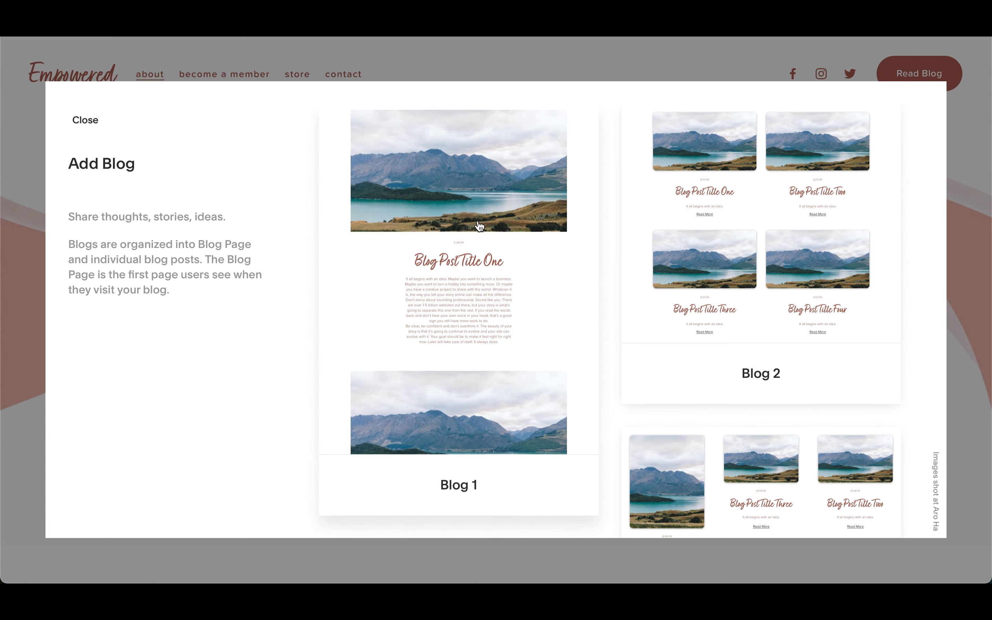
click(487, 212)
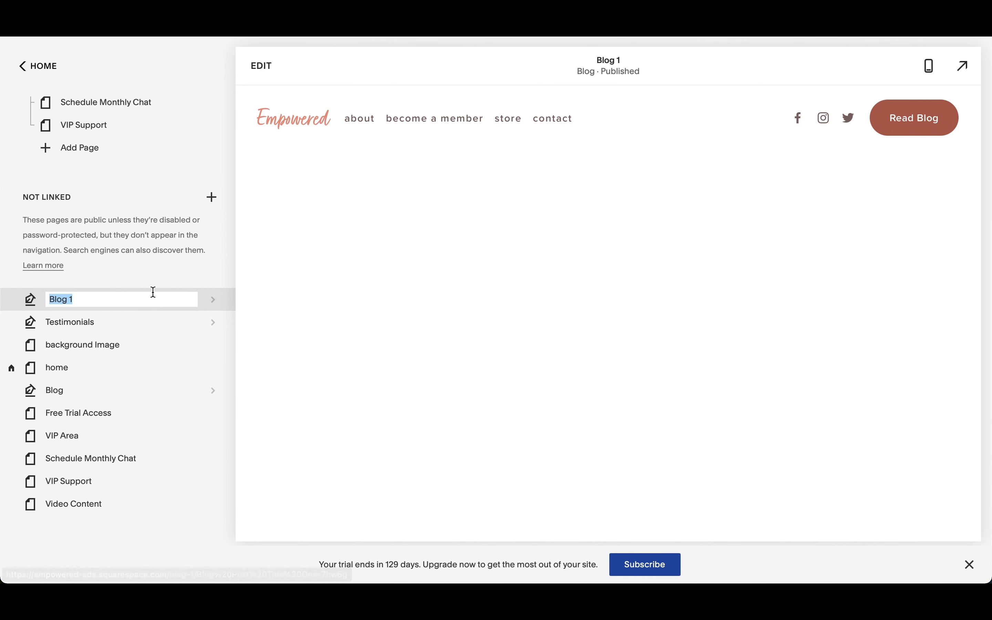
text(R)
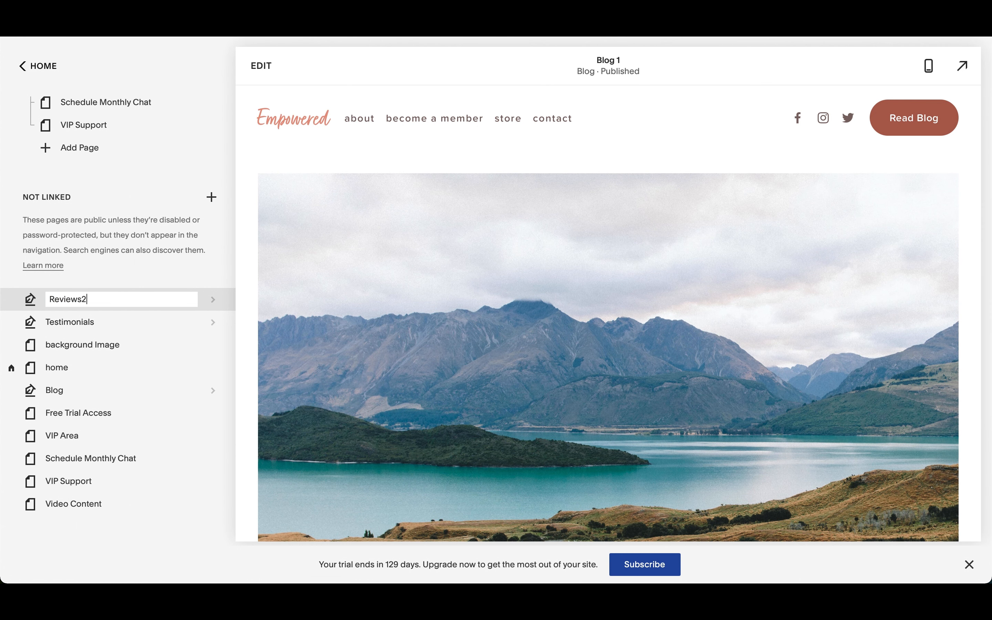
text(eviews2)
key(Return)
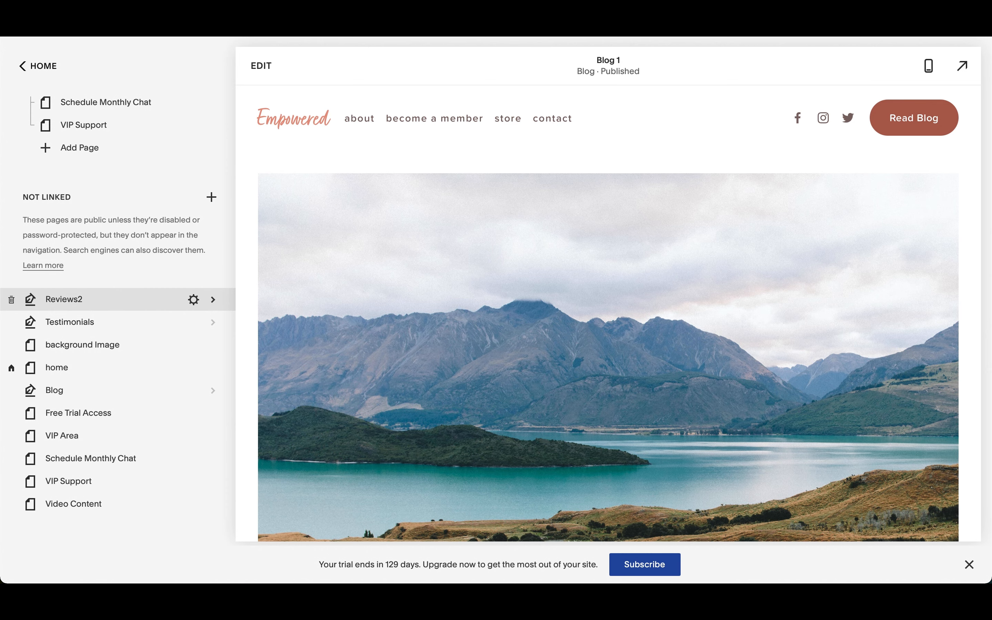
Step: Open the Reviews2 blog and look over its sample posts in the page preview
click(88, 299)
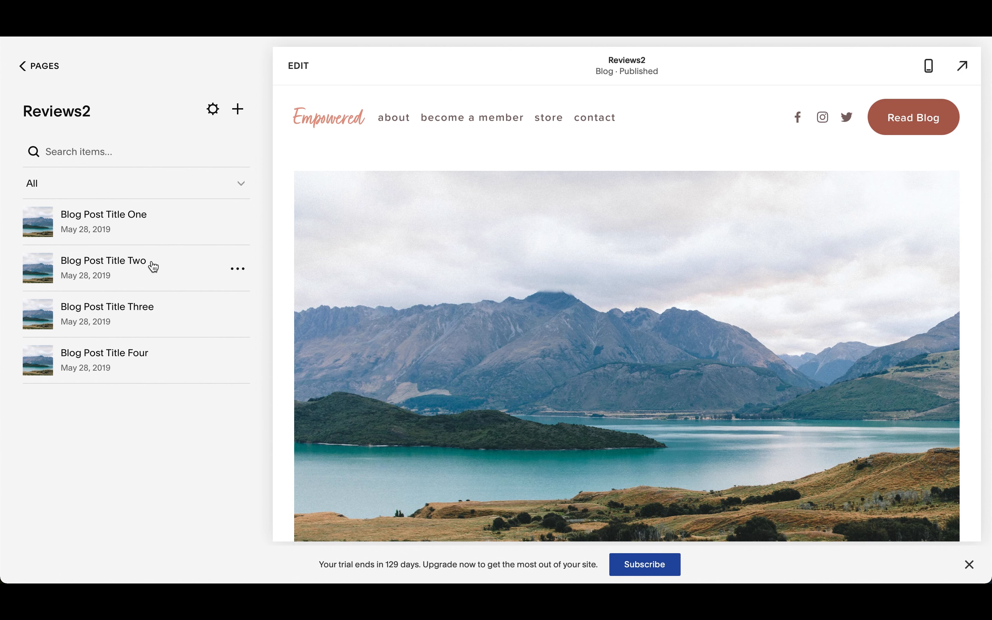
scroll(529, 410, down, 4)
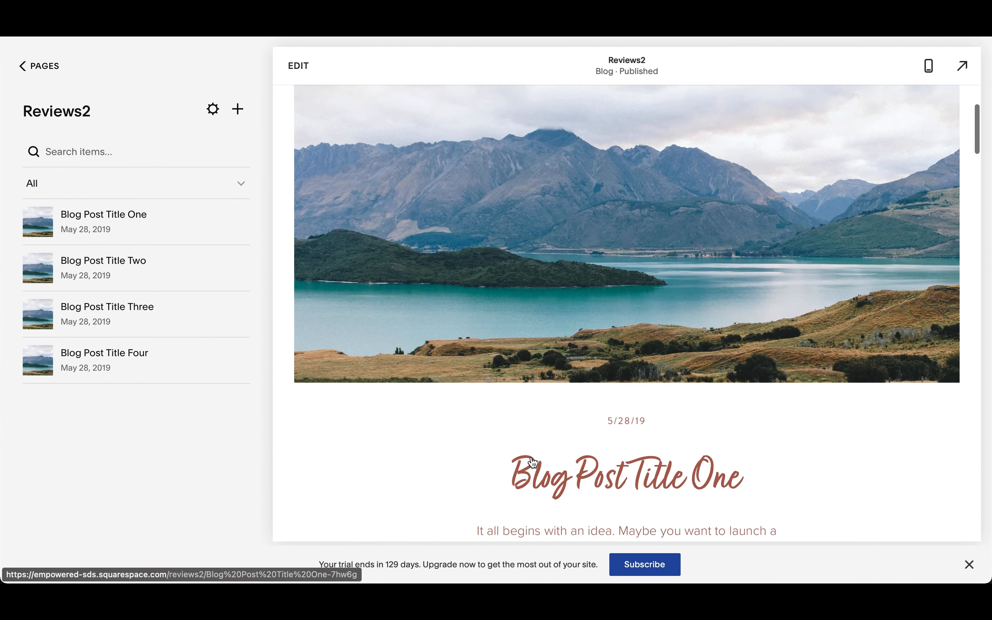
scroll(531, 465, down, 4)
scroll(532, 461, up, 10)
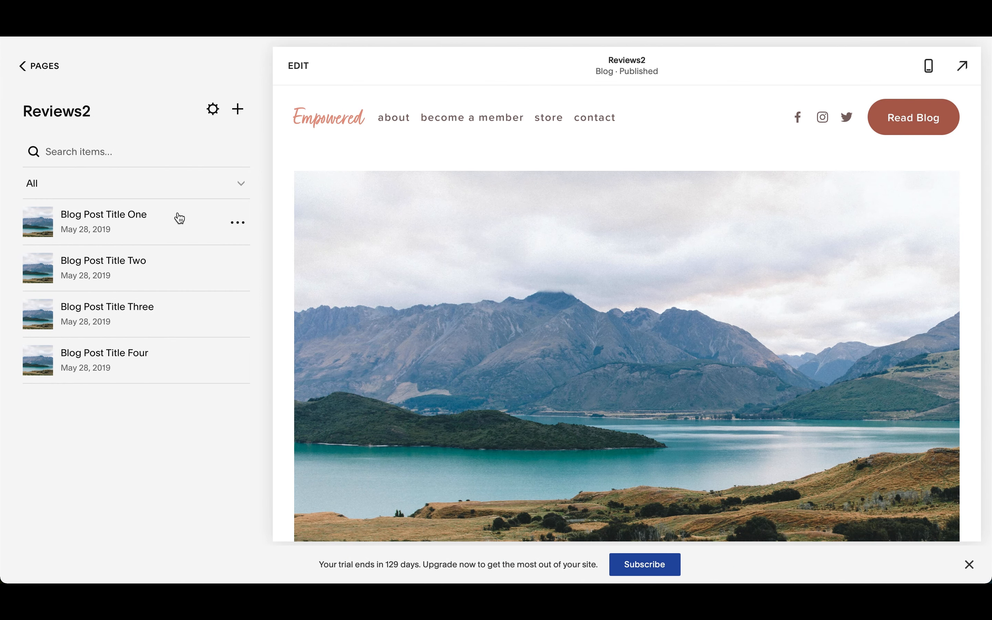
scroll(587, 447, down, 6)
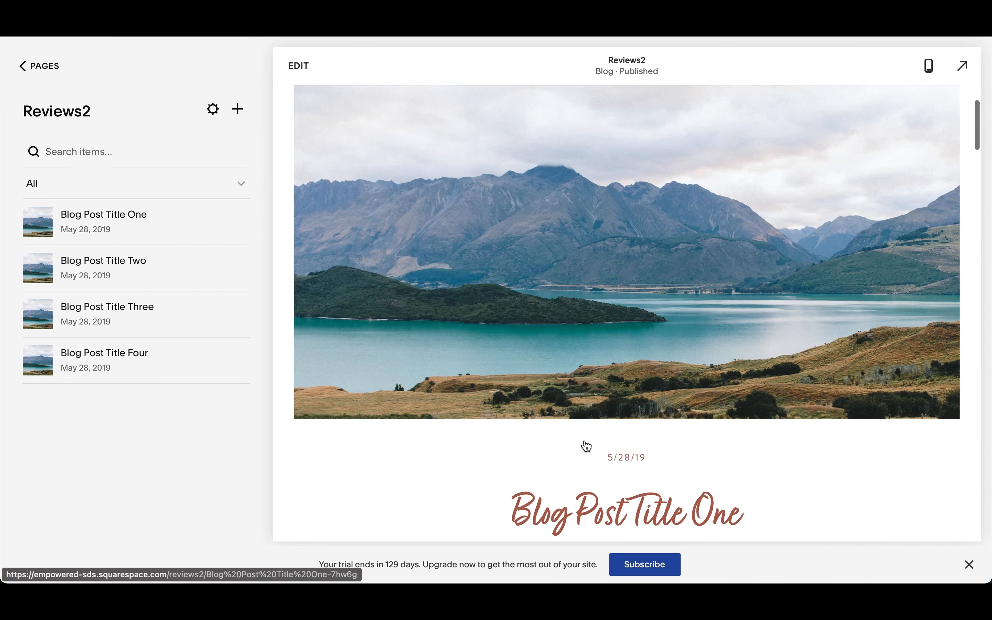
scroll(587, 447, up, 6)
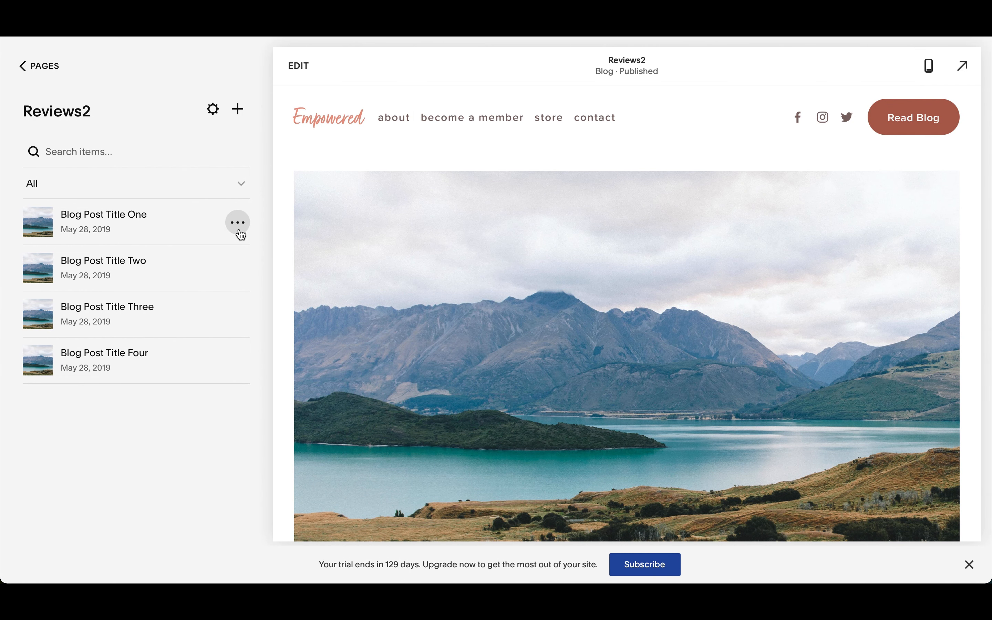
Step: Retitle Blog Post Title One as "Type your review here - Amazing service, unbelievable I feel like I stole something, it was that good!" and save
click(144, 222)
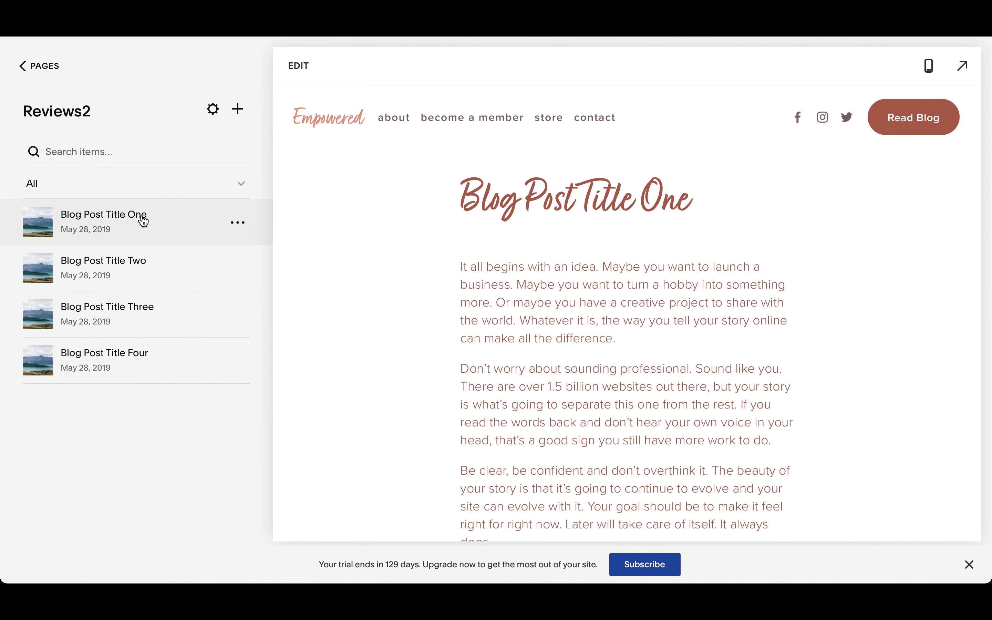
double_click(619, 198)
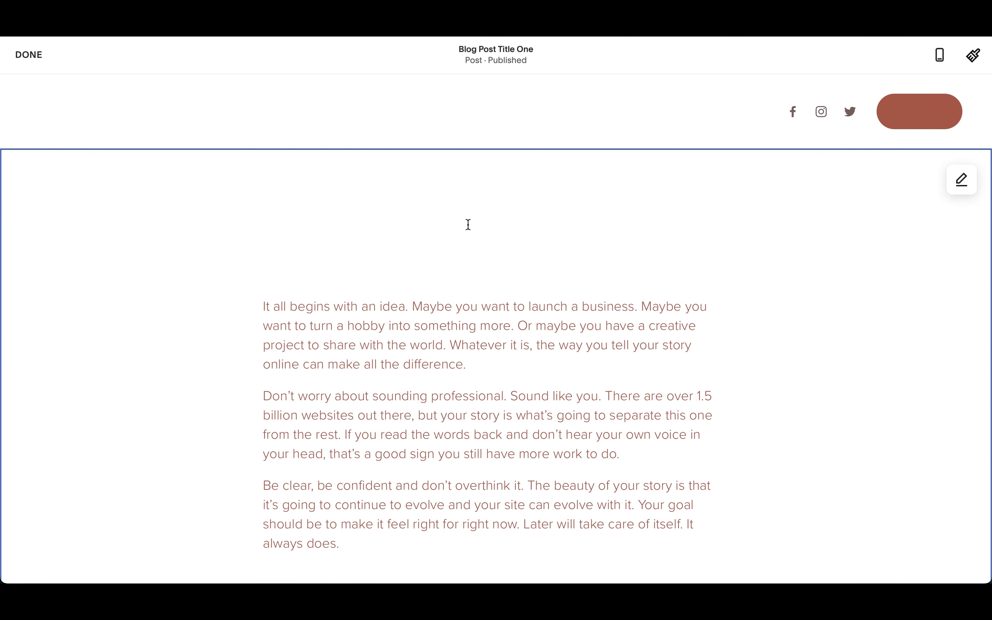
triple_click(468, 224)
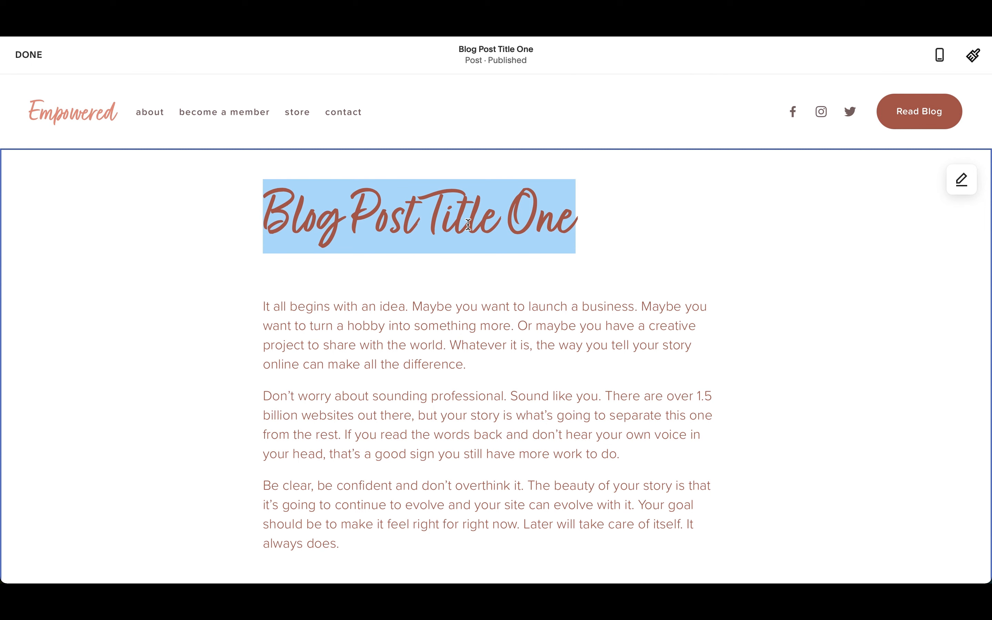
text(Typ)
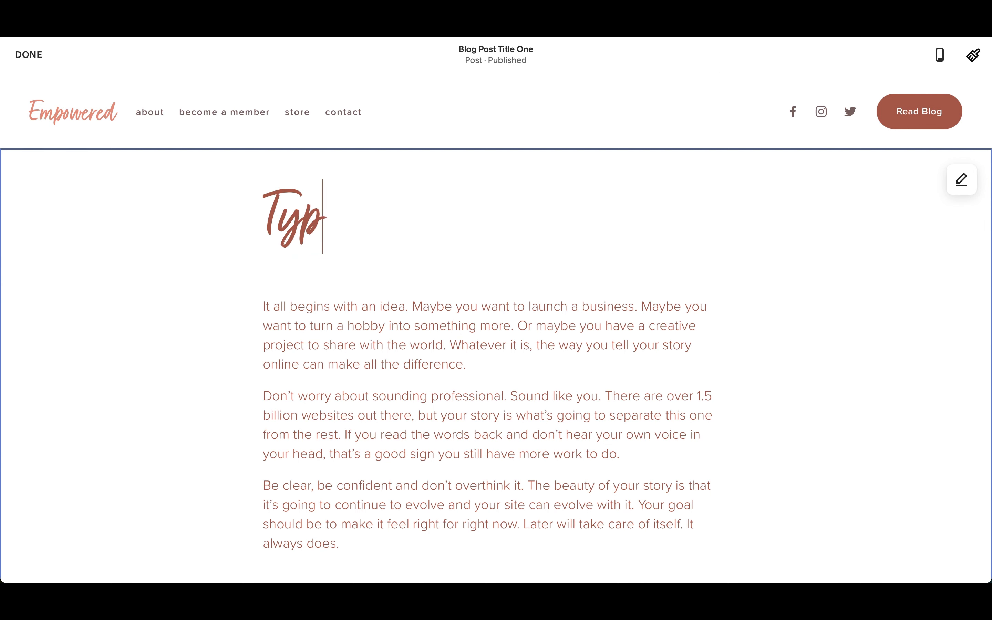
text(e your review here)
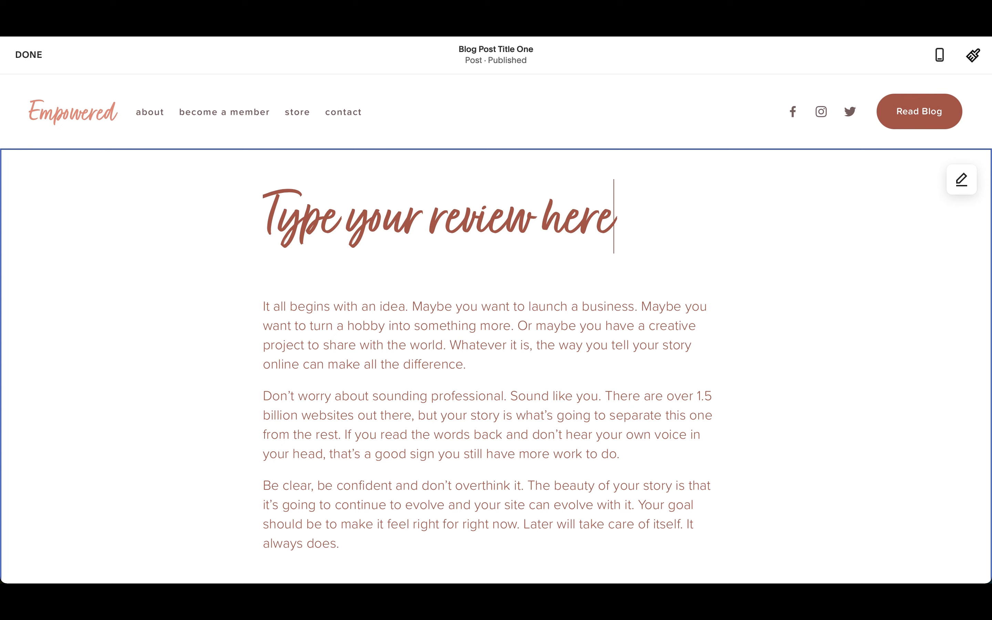
text( - )
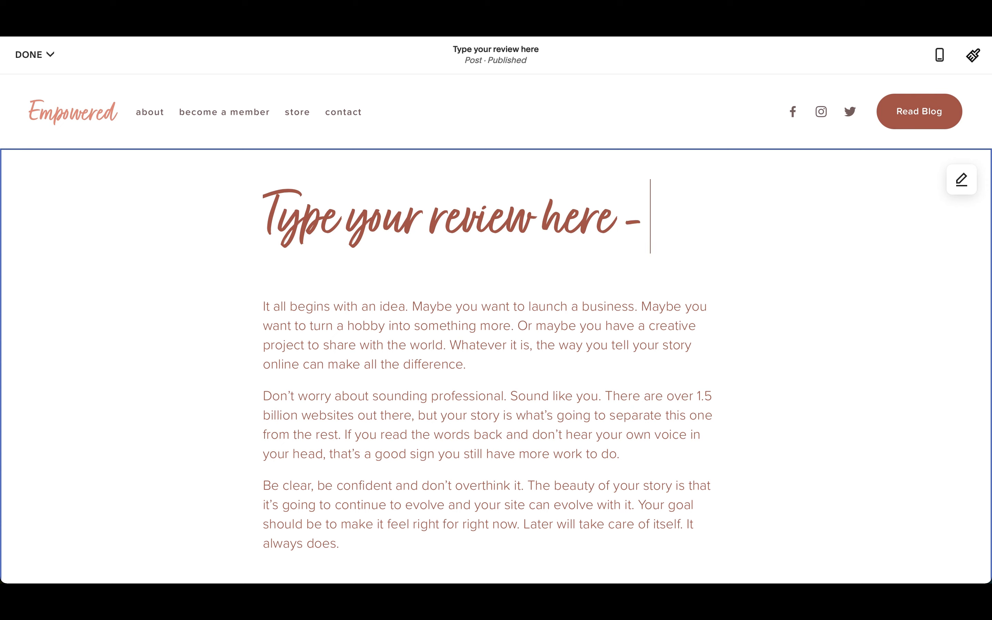
text(Am)
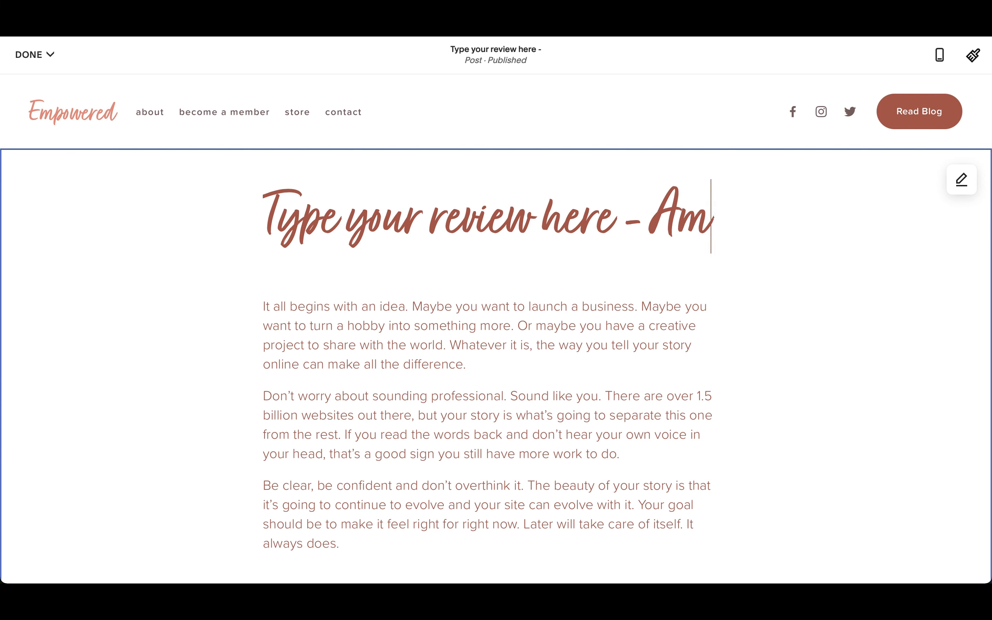
text(azing ser)
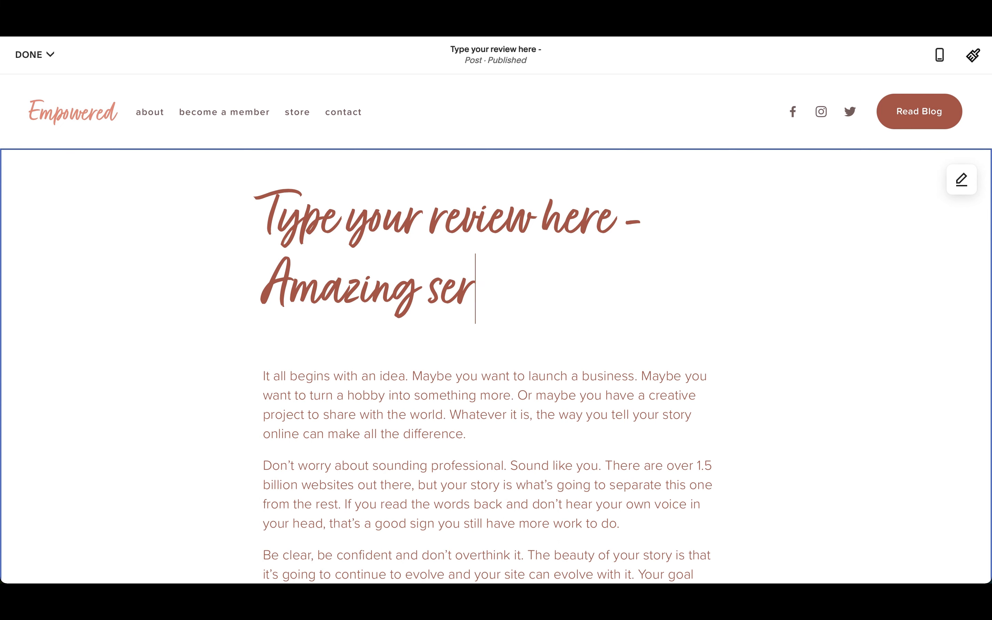
text(vice)
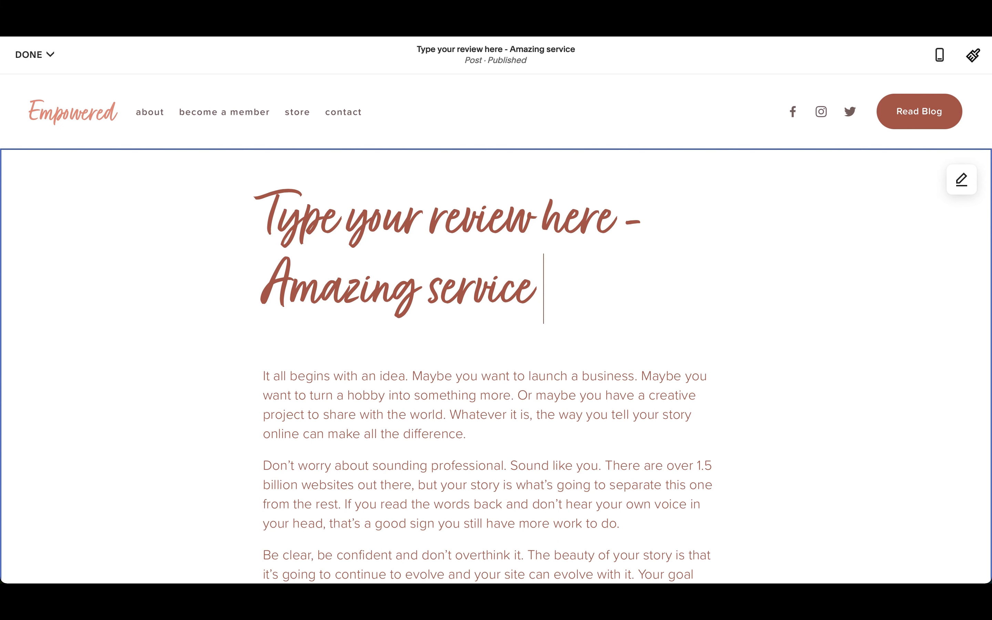
key(BackSpace)
text(, unbelieveable I)
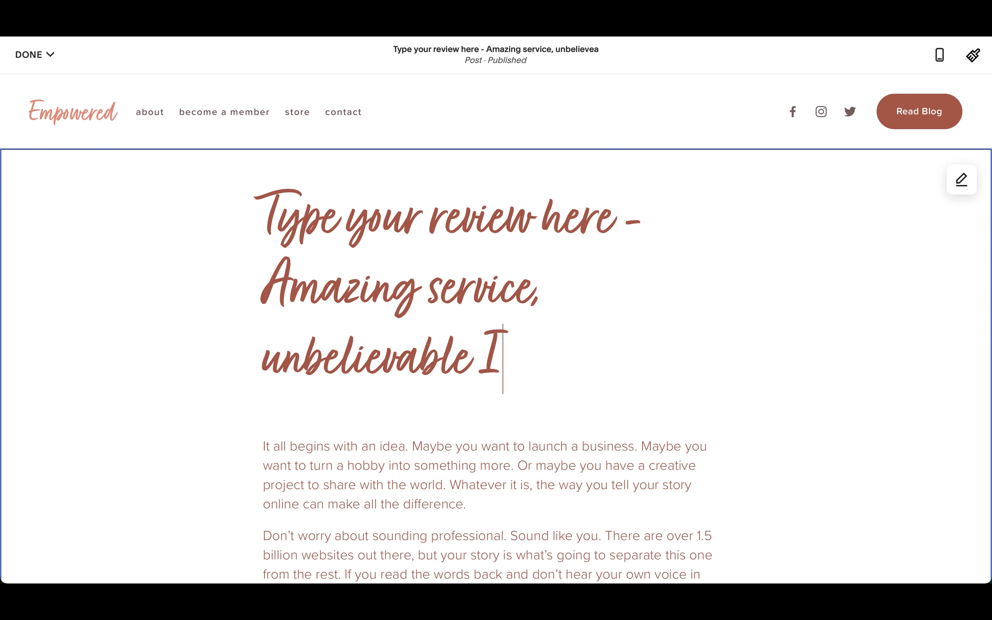
text( feel like I stole )
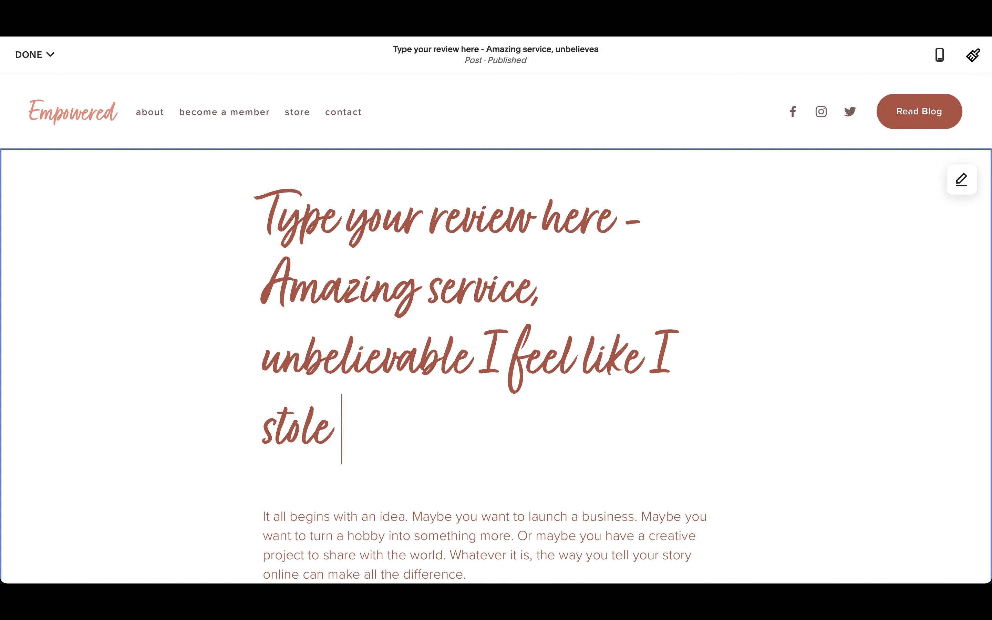
text(something)
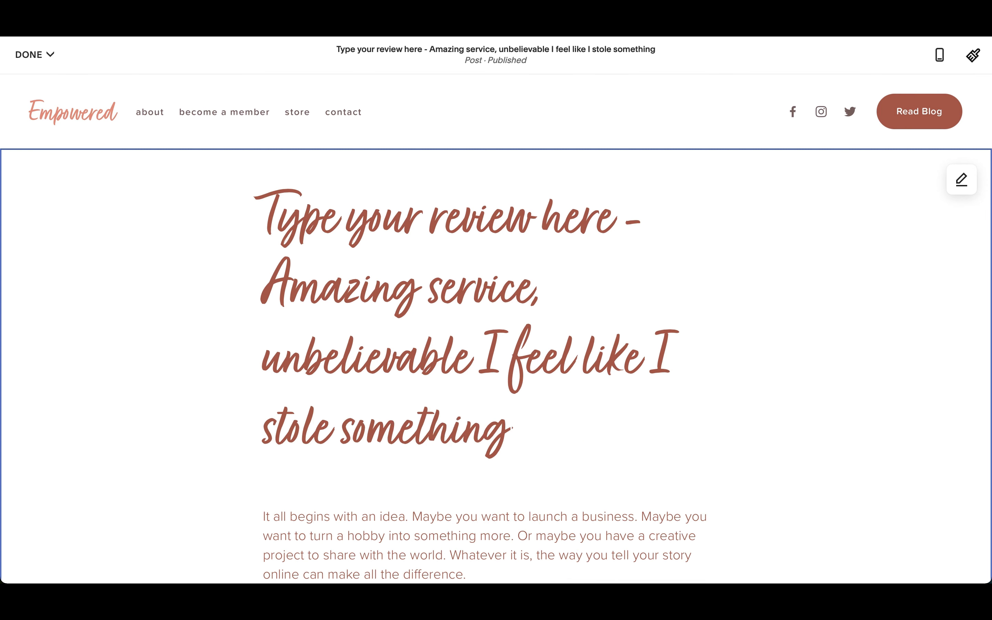
text(, it was)
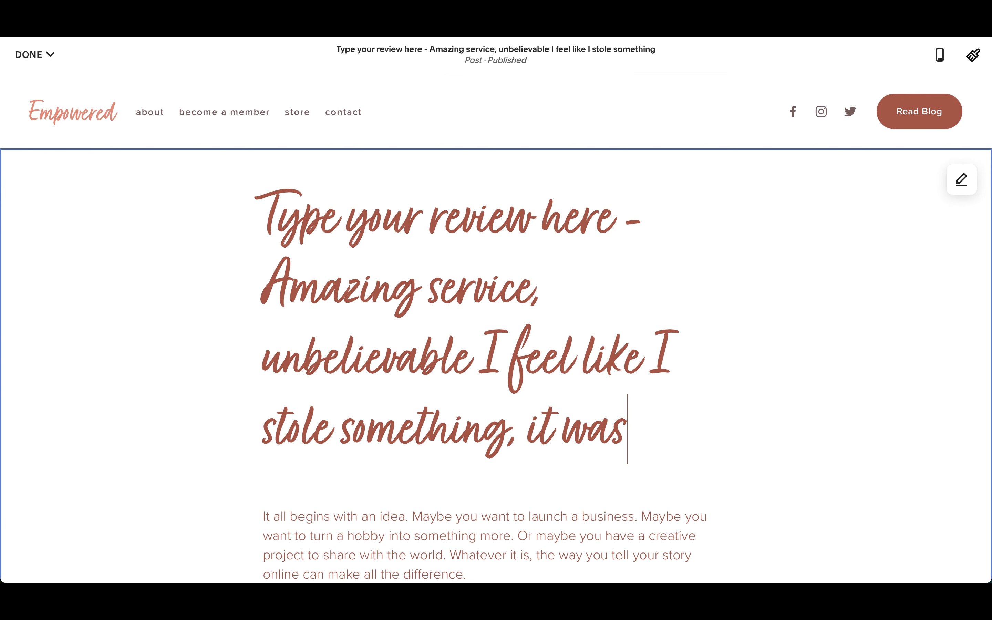
text( that good!)
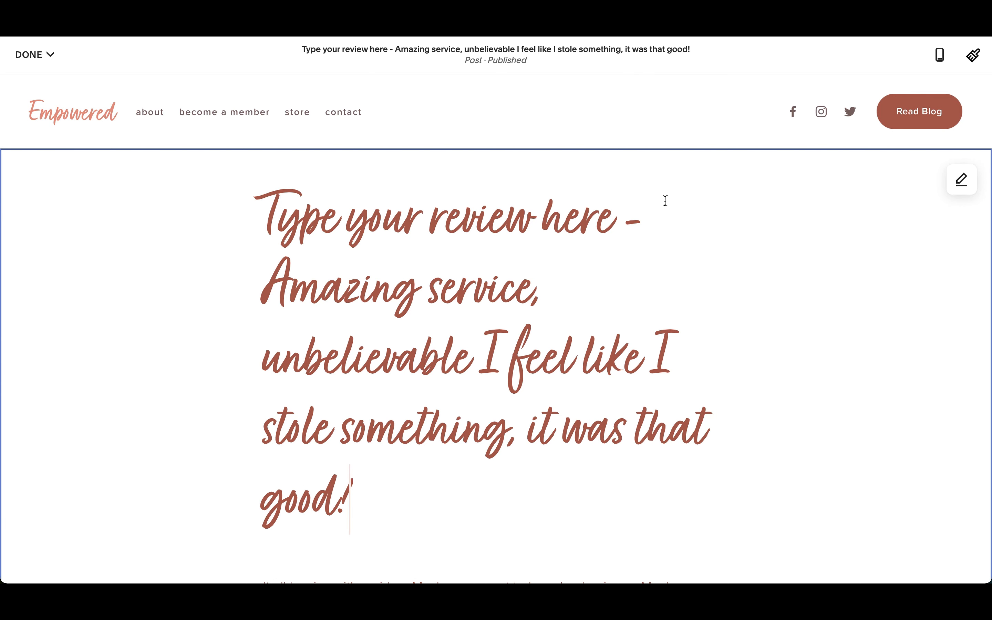
click(28, 54)
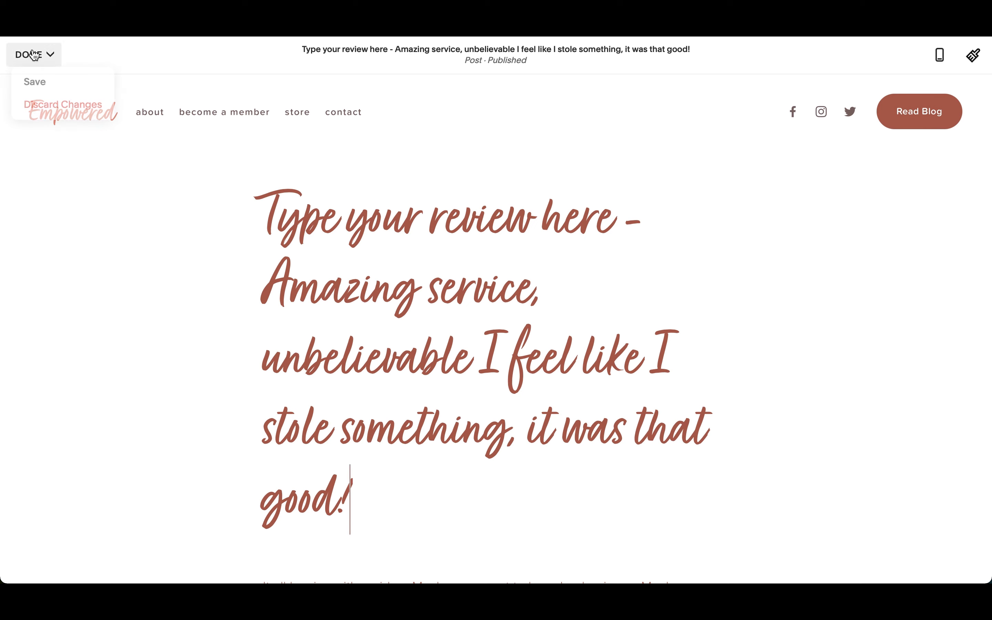
click(49, 80)
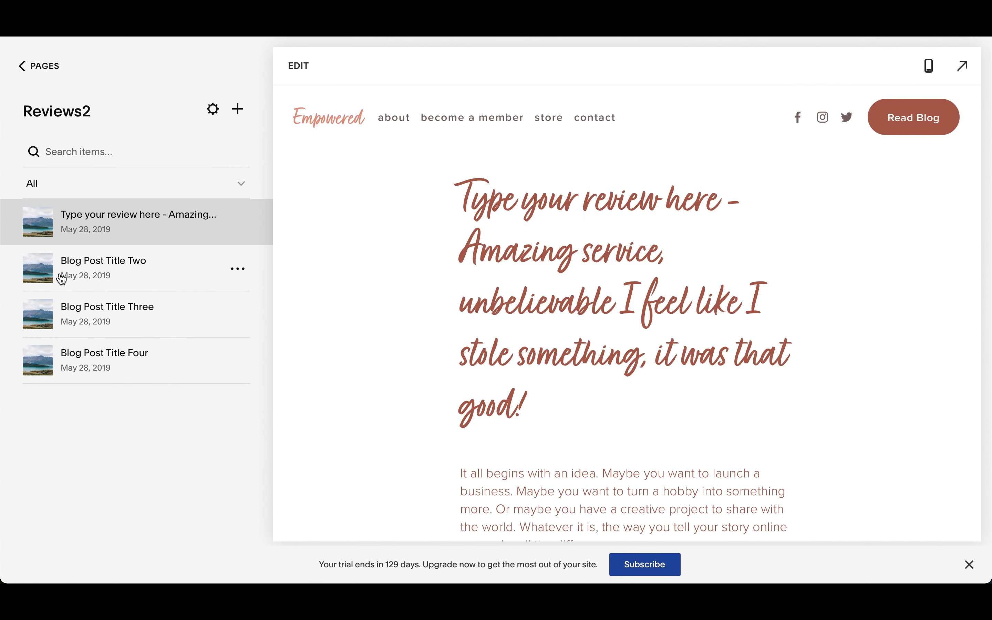
Step: Retitle Blog Post Title Two as "Ridiculously good!" and save the post
click(147, 269)
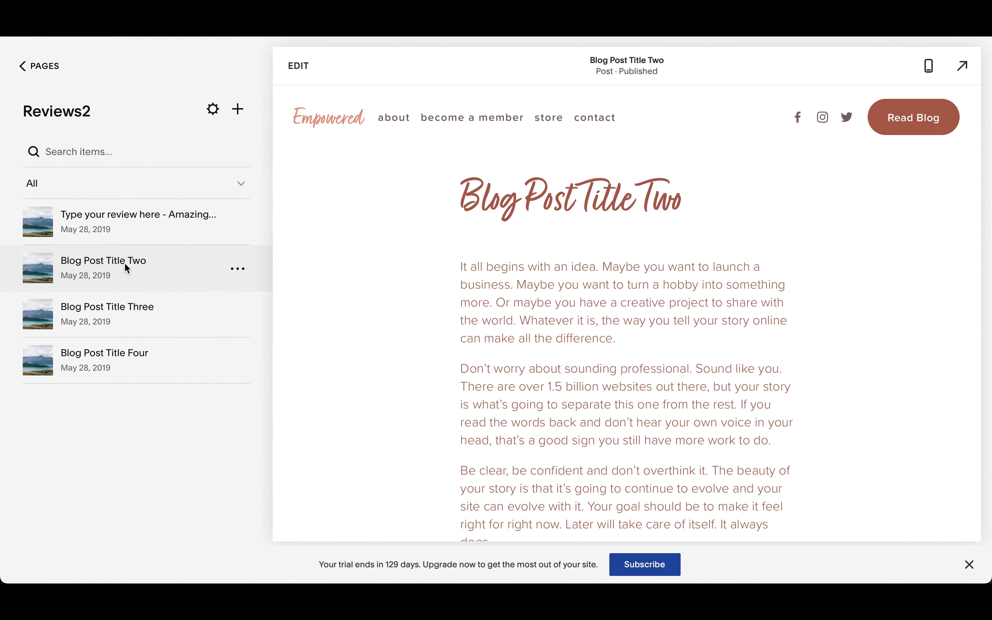
triple_click(559, 200)
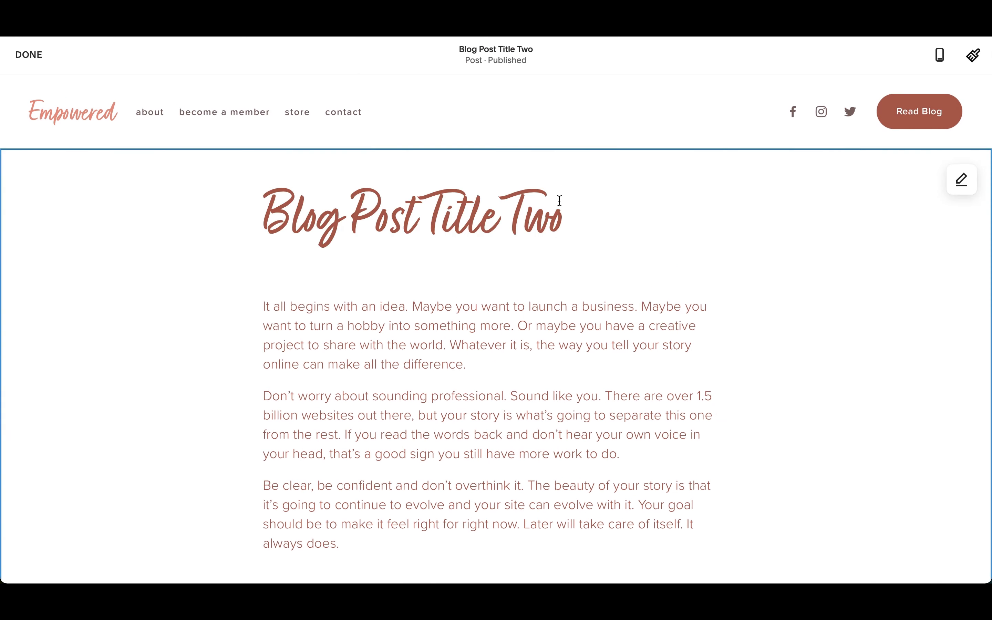
triple_click(483, 211)
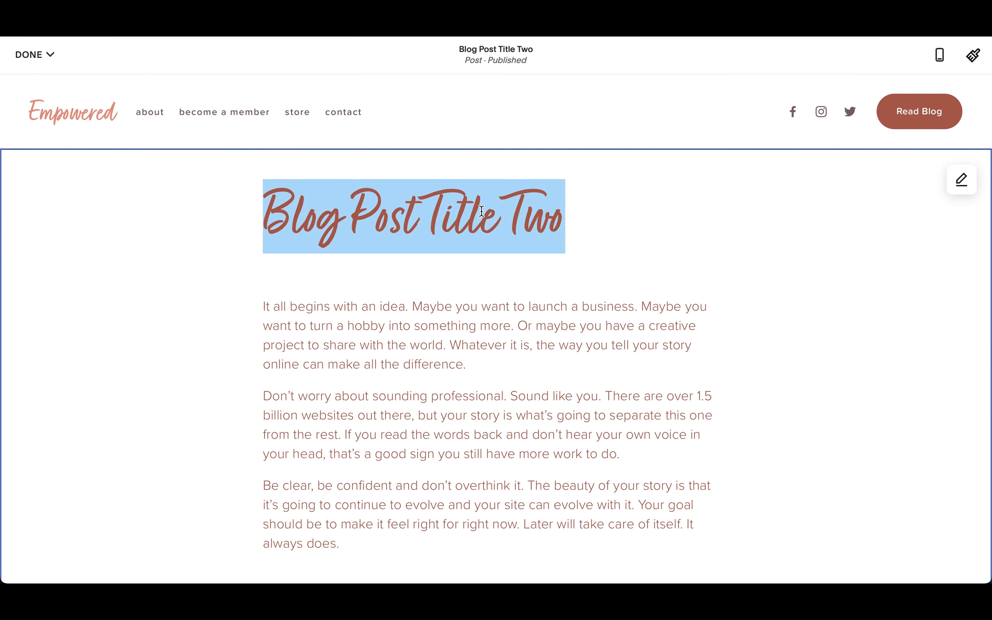
text(Ridicul)
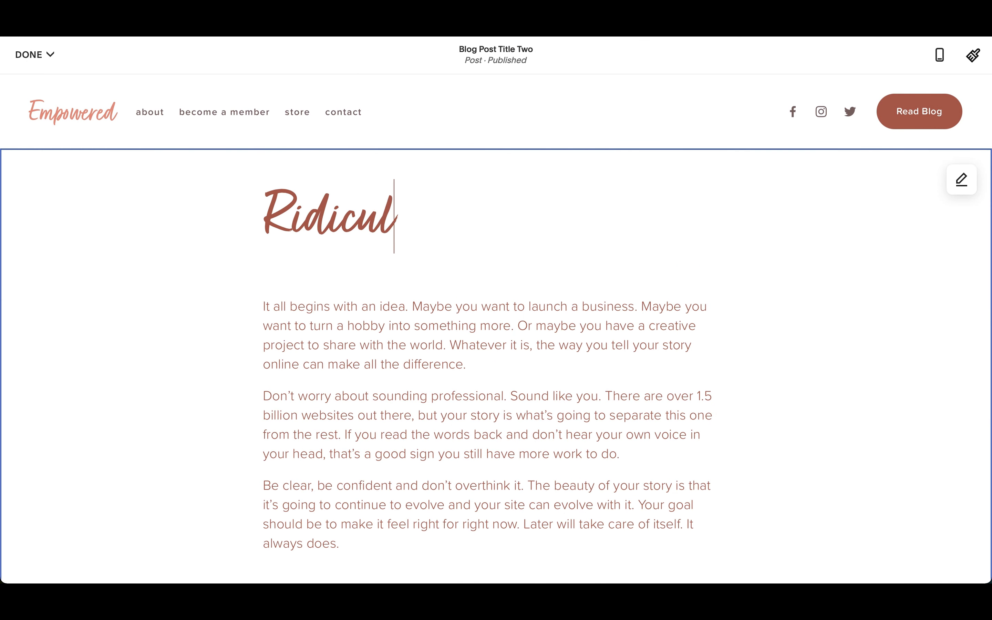
text(ously)
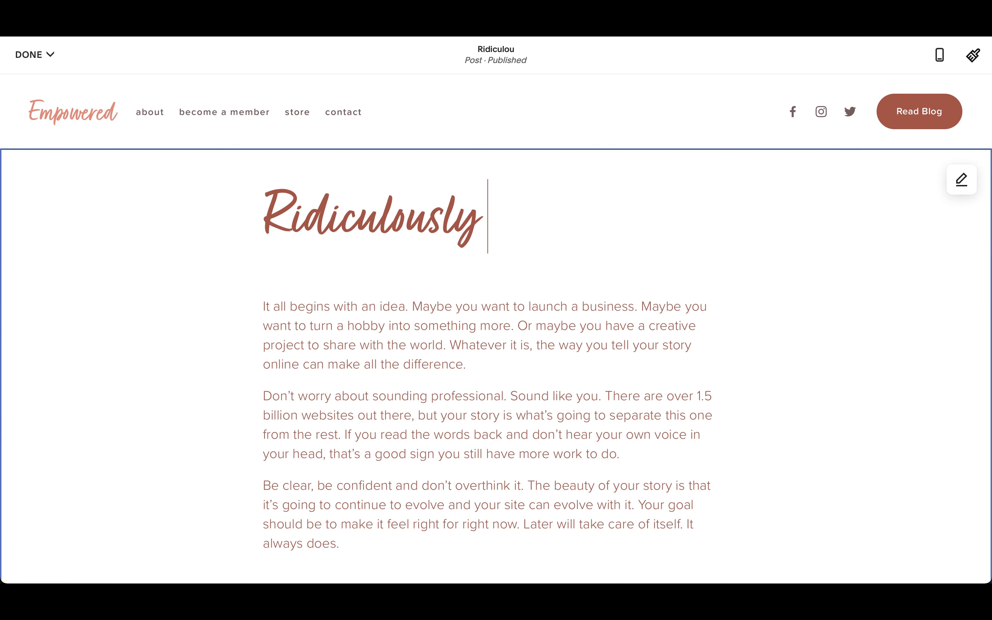
text( good!)
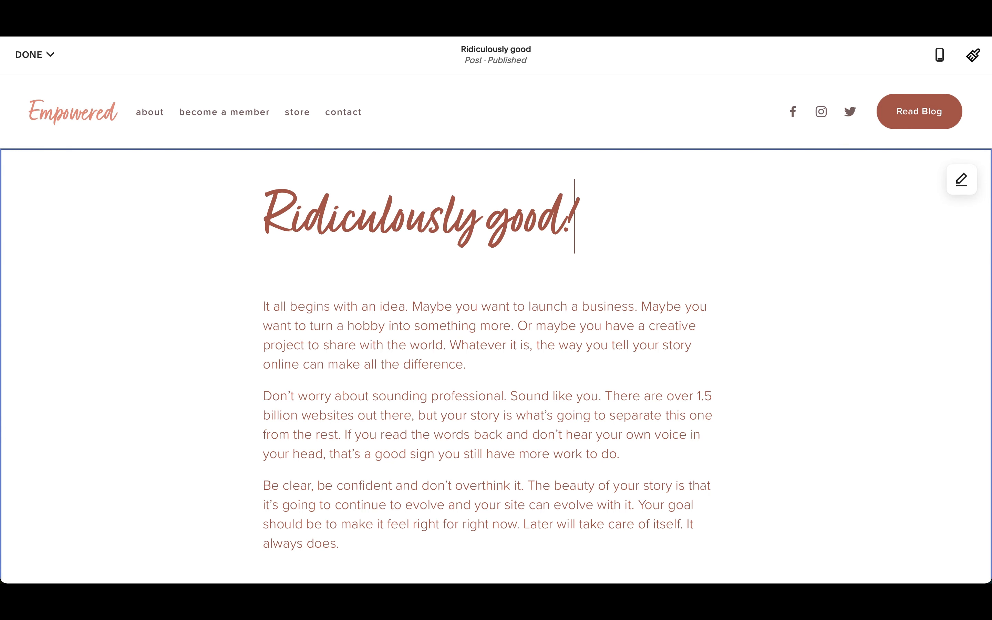
mouse_move(40, 60)
click(43, 86)
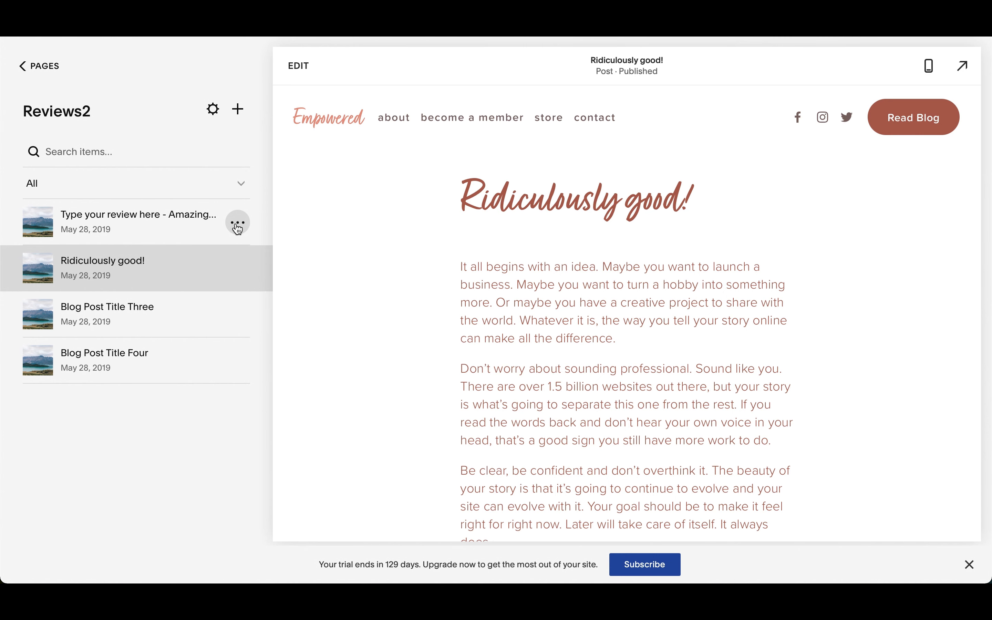
Step: Replace the excerpt in the first review post's settings with the reviewers' first names and save the settings
click(238, 226)
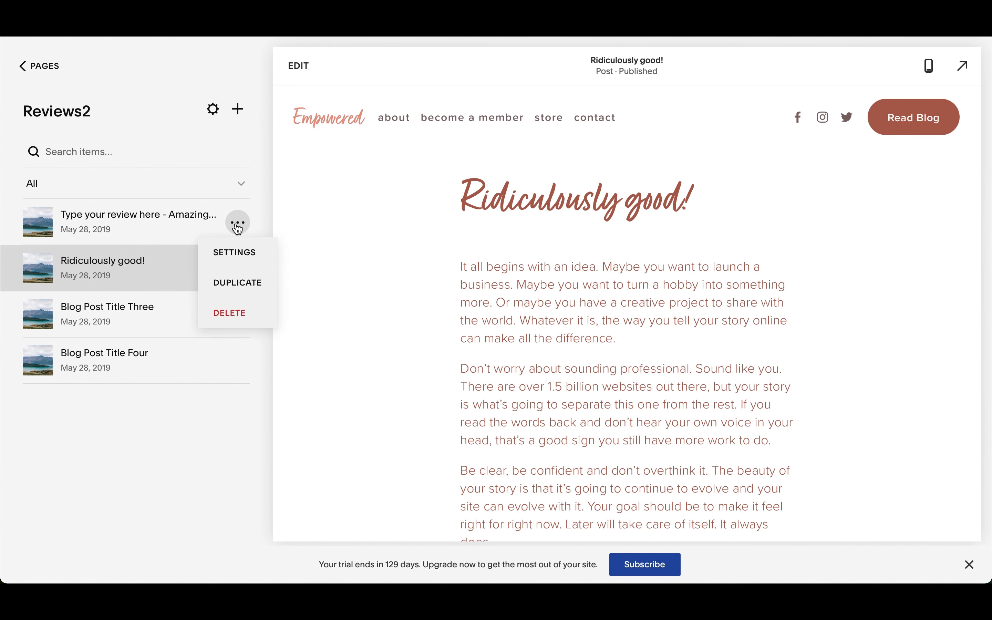
click(241, 257)
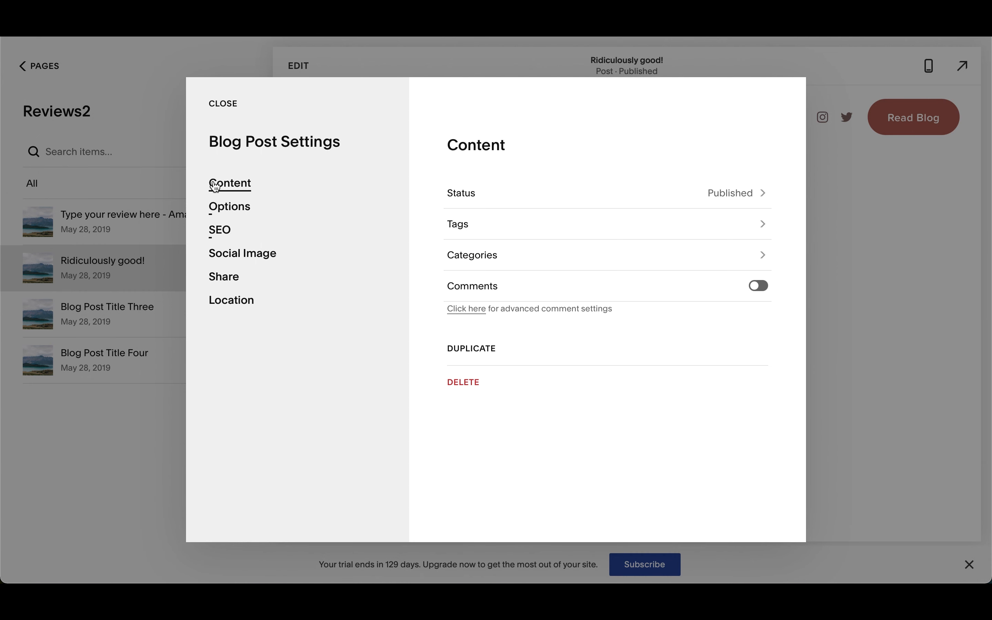
click(229, 209)
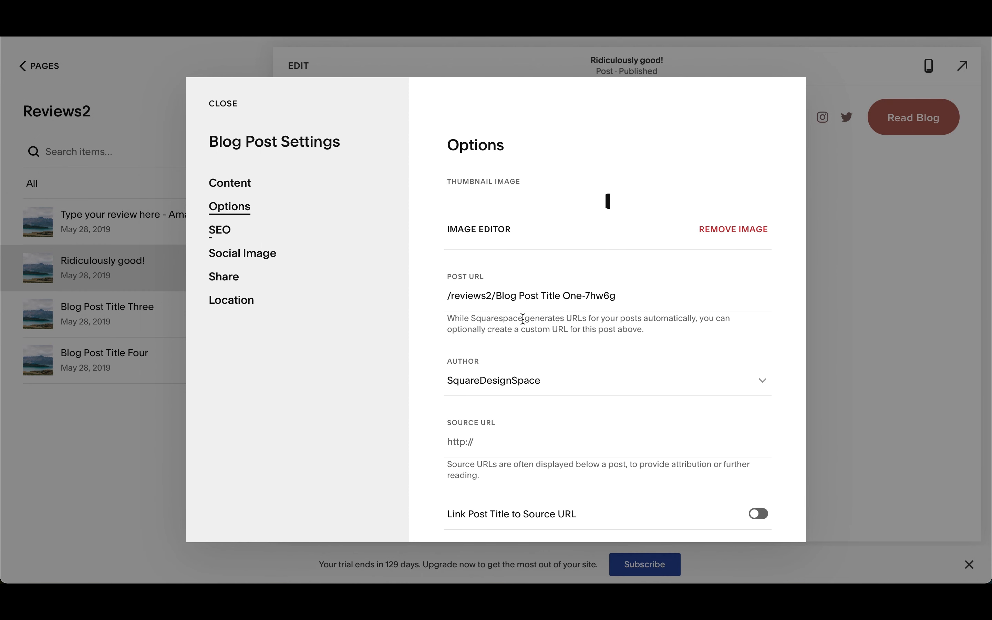
scroll(530, 339, down, 5)
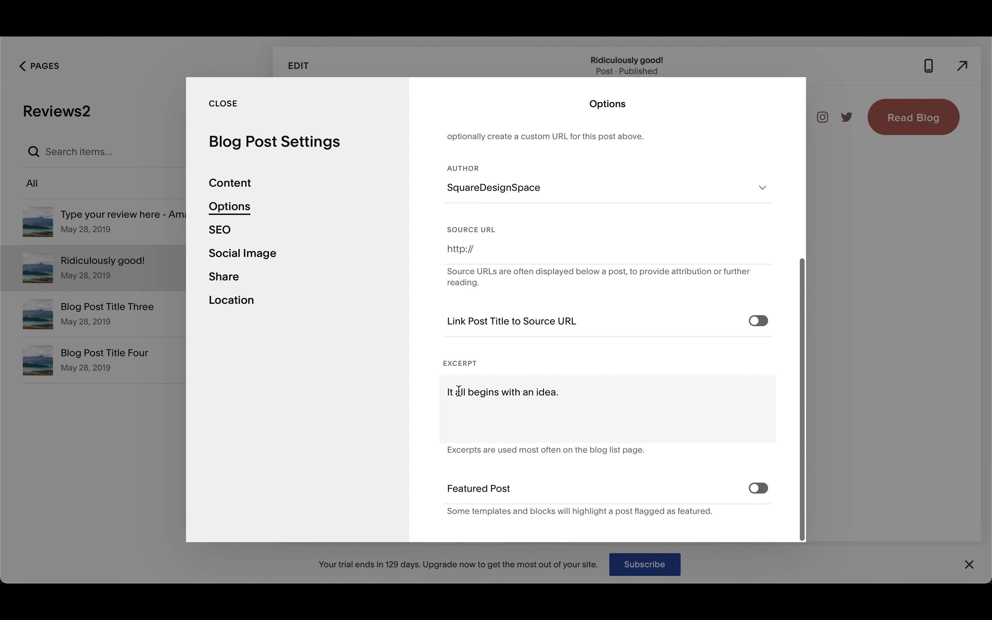
triple_click(552, 393)
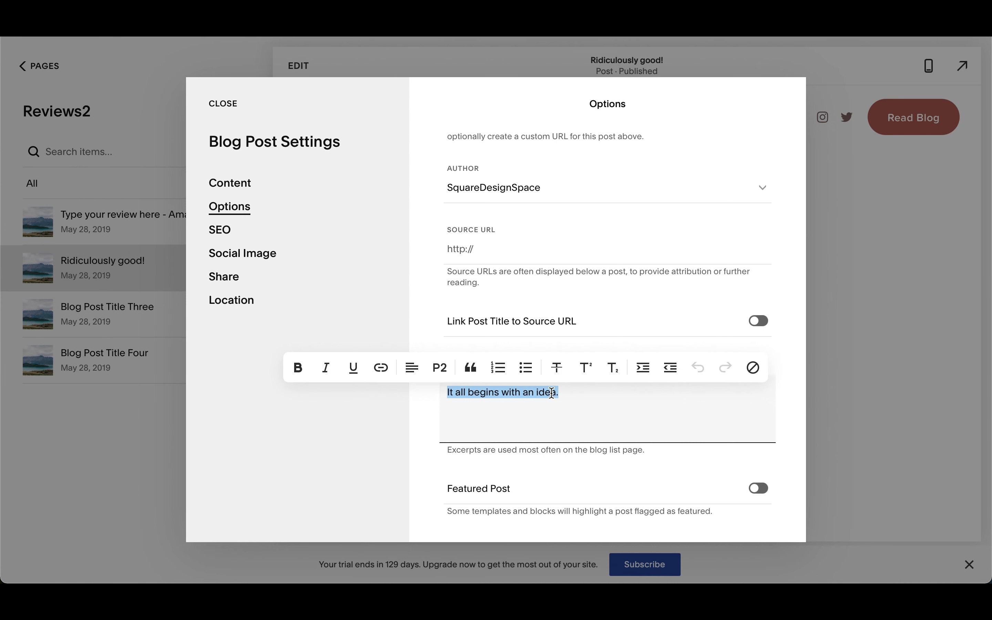
text(Derek &)
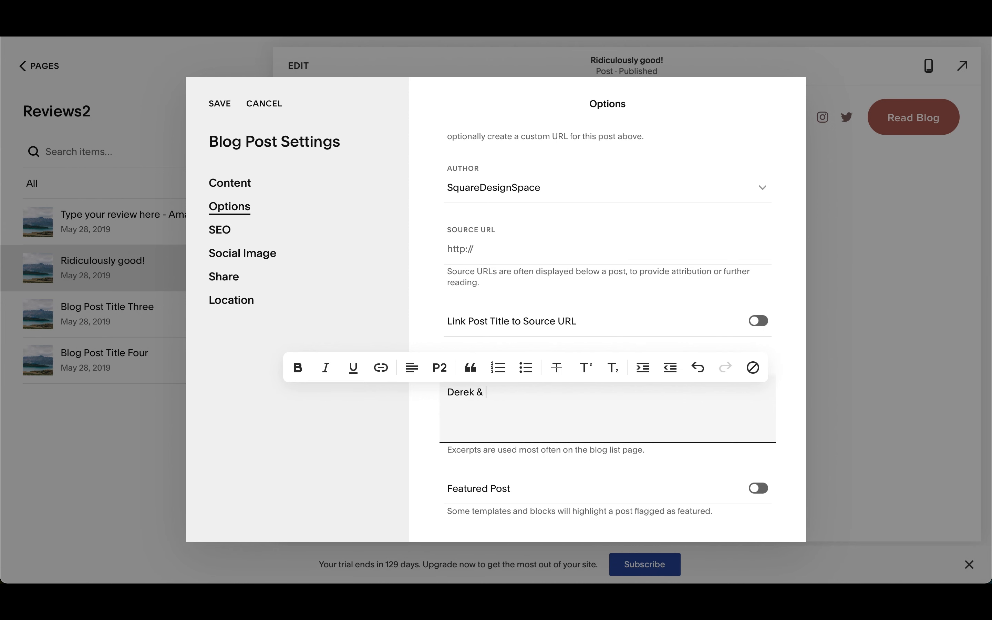
text( Ashley)
click(220, 107)
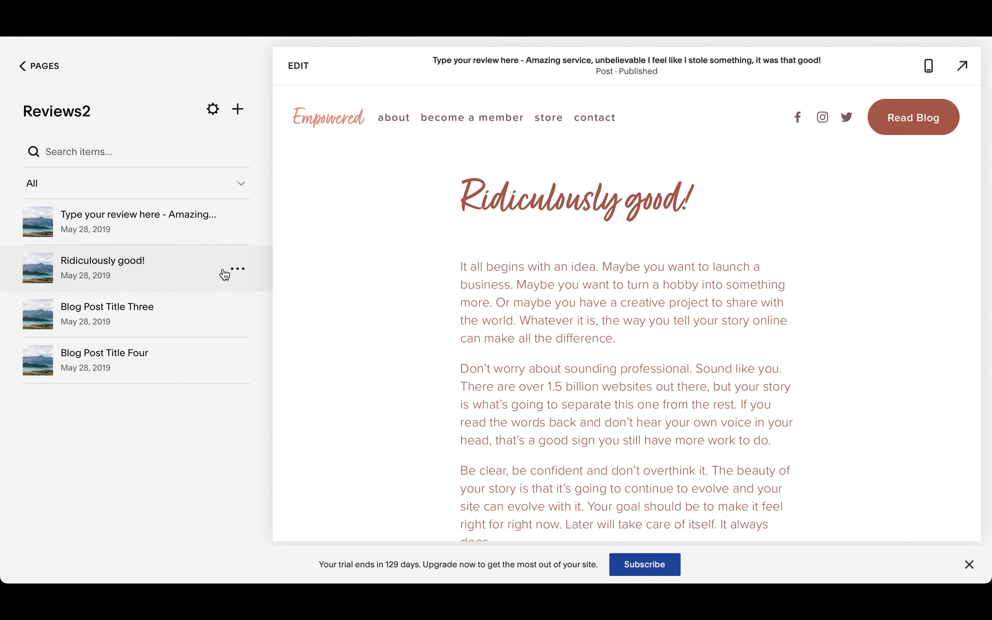
Step: Replace the "Ridiculously good!" post's excerpt with the reviewer's first name, link its title to the source URL, and save the settings
click(241, 273)
click(240, 295)
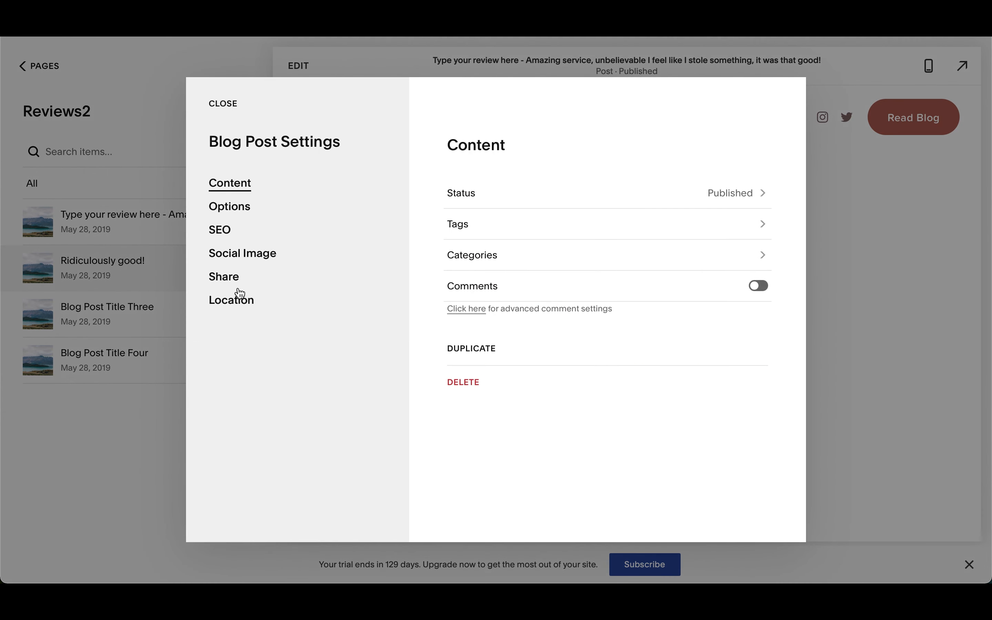
click(227, 237)
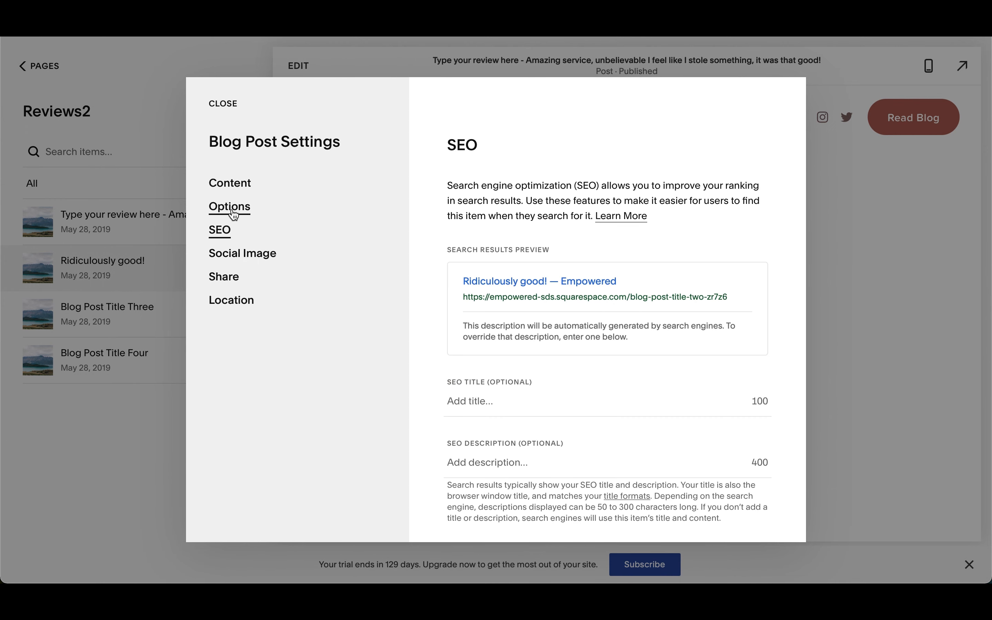
click(233, 210)
scroll(596, 434, down, 6)
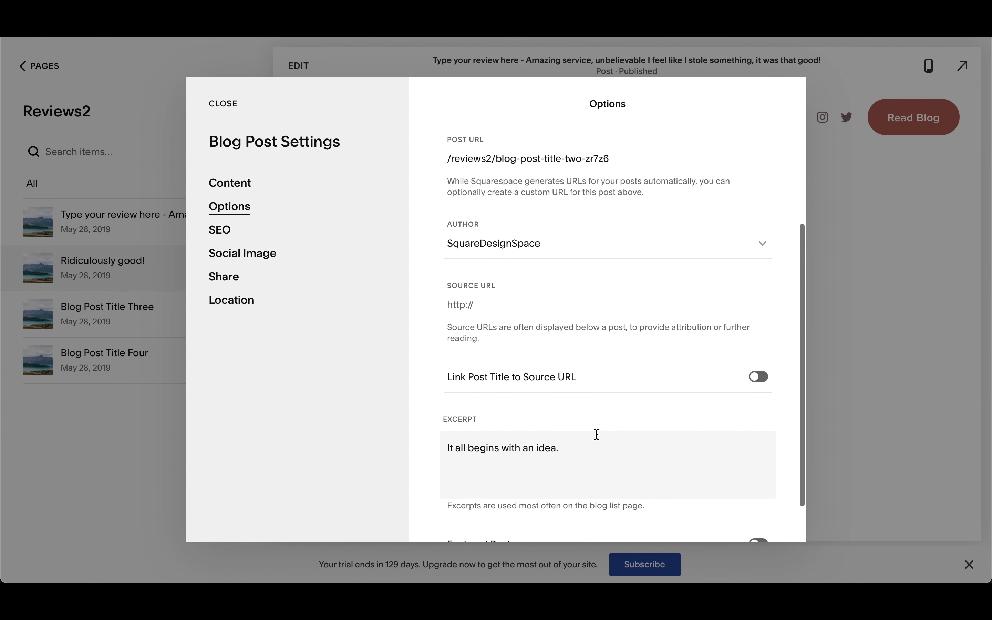
triple_click(549, 395)
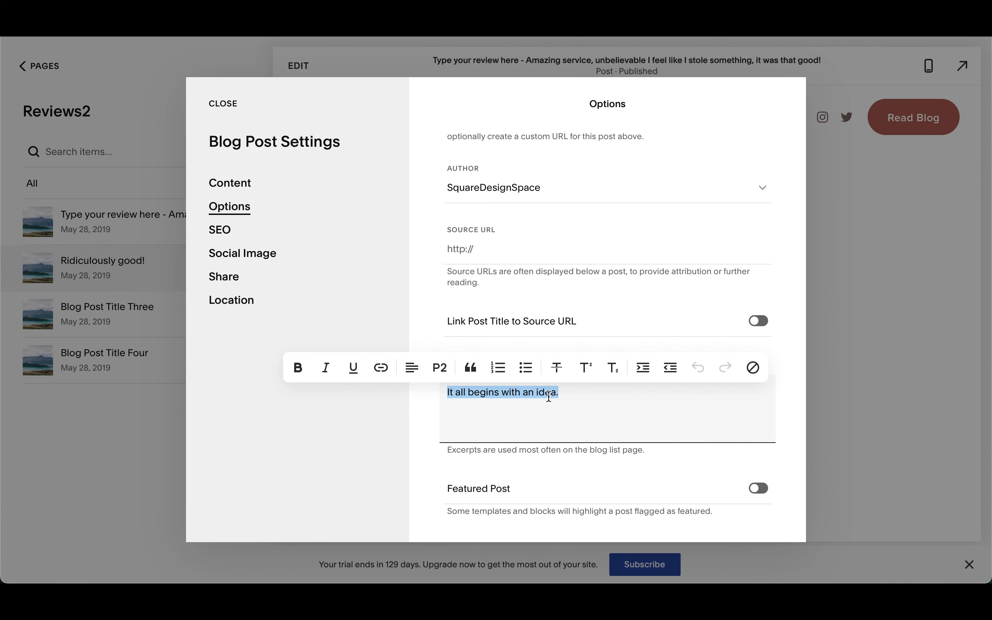
text(John)
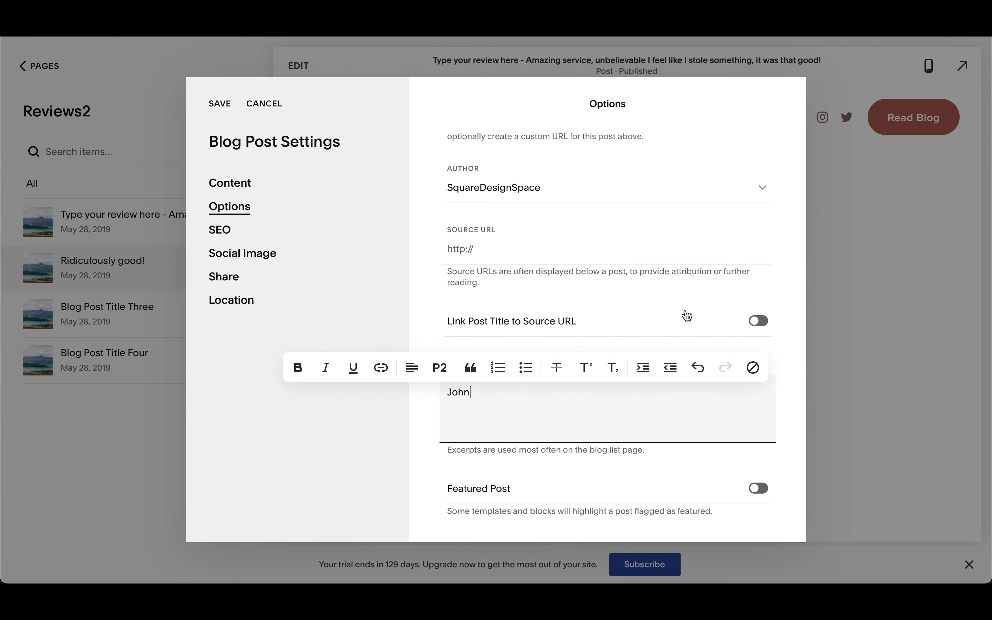
click(758, 322)
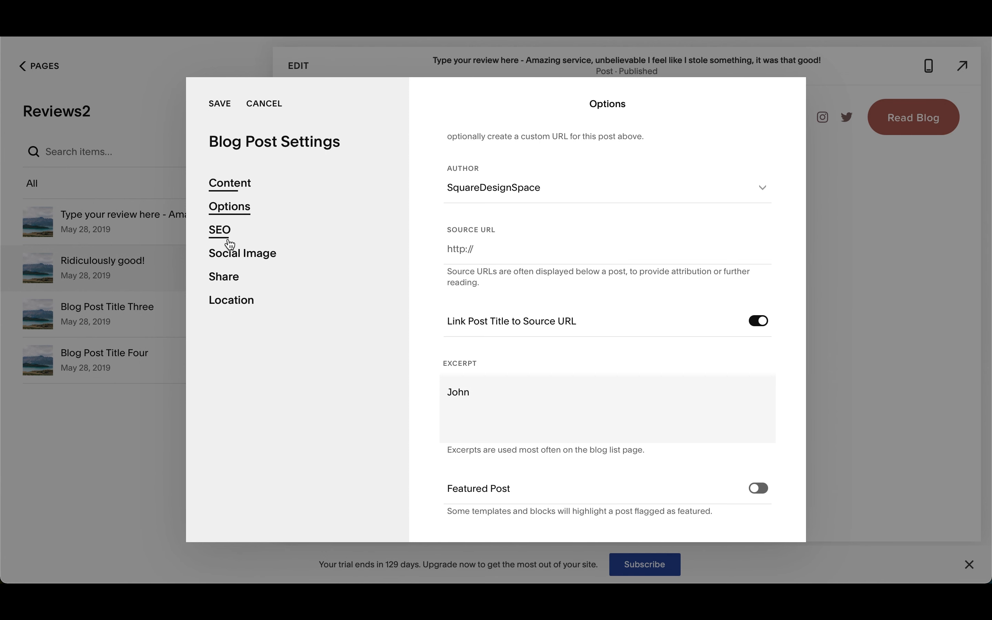
click(222, 106)
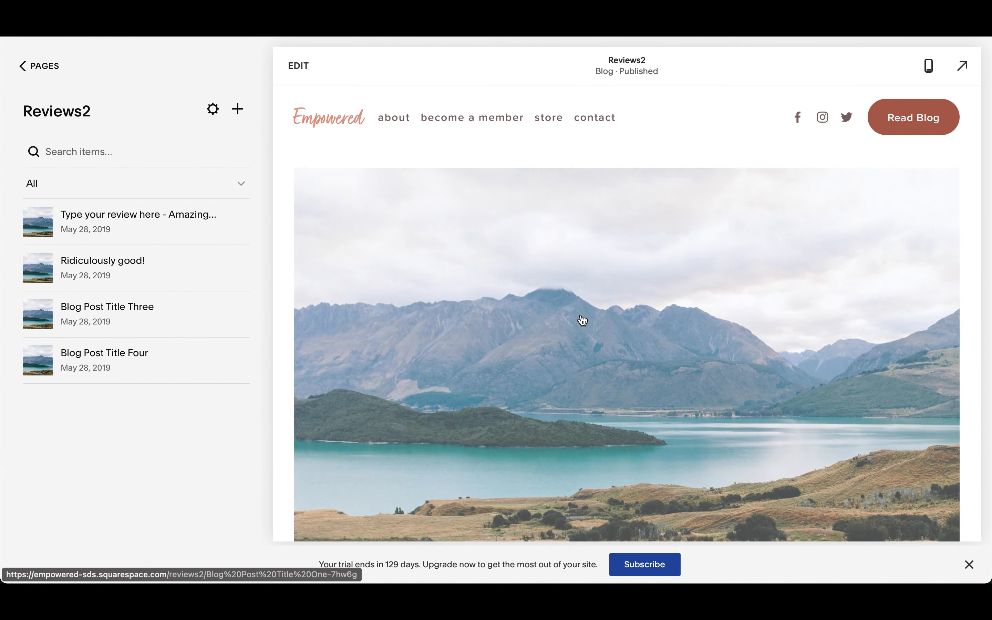
Step: Hide all pages in the Reviews2 blog collection from search results and save the blog settings
click(213, 109)
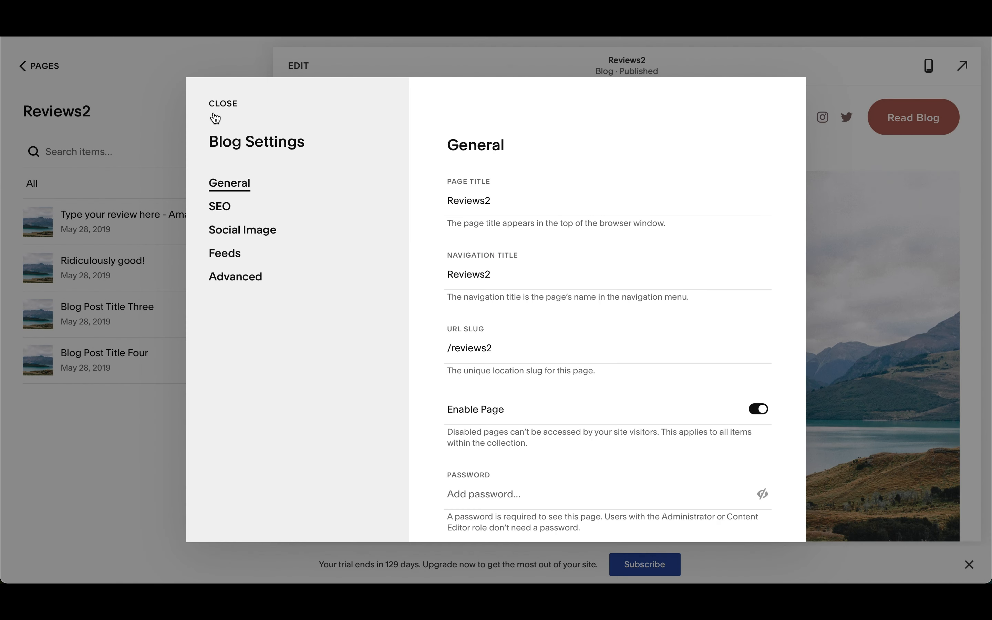
click(222, 213)
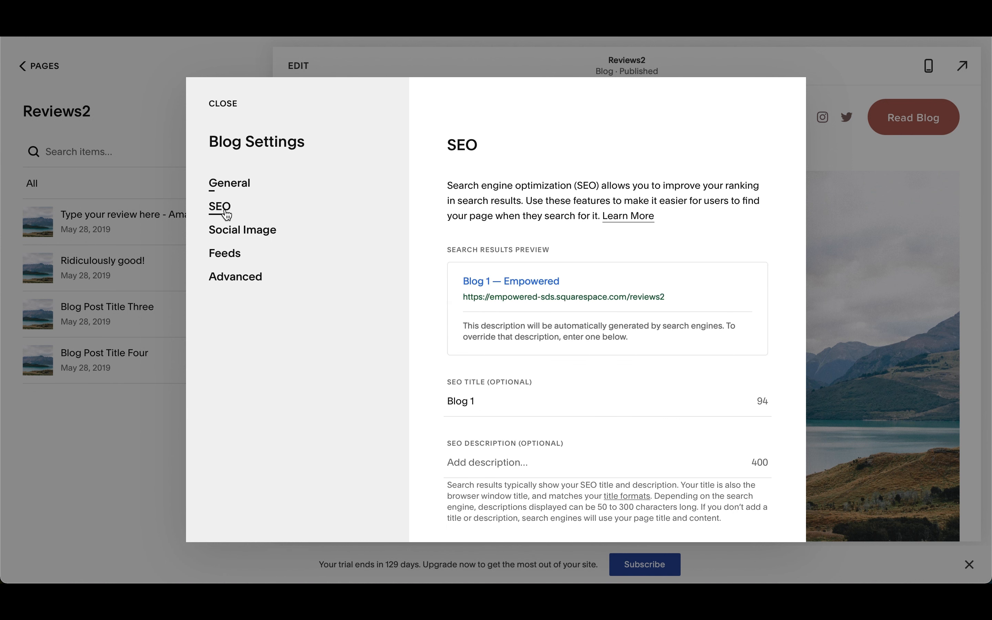
scroll(521, 318, down, 4)
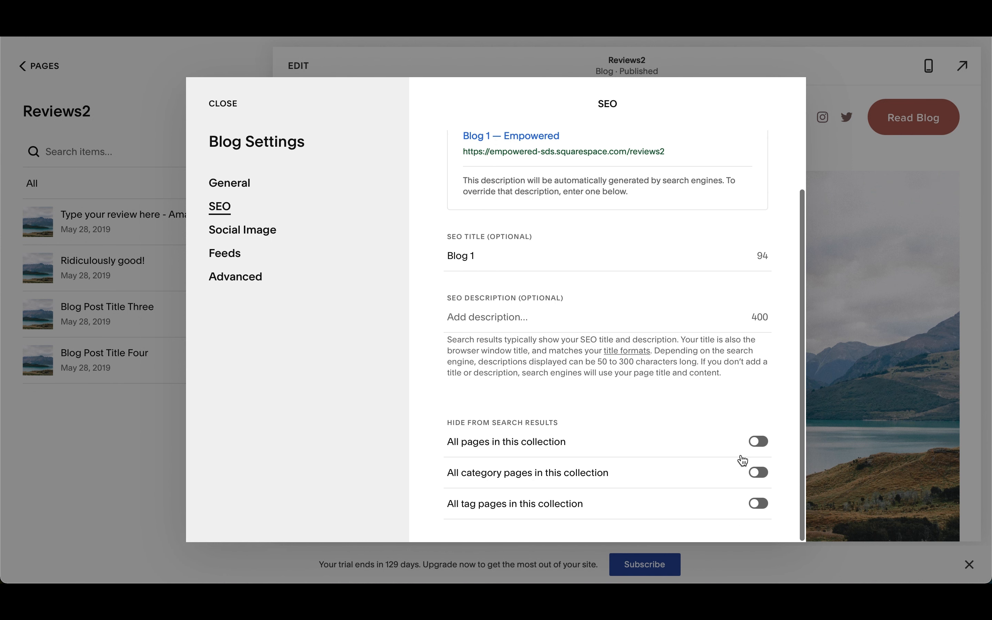
click(761, 448)
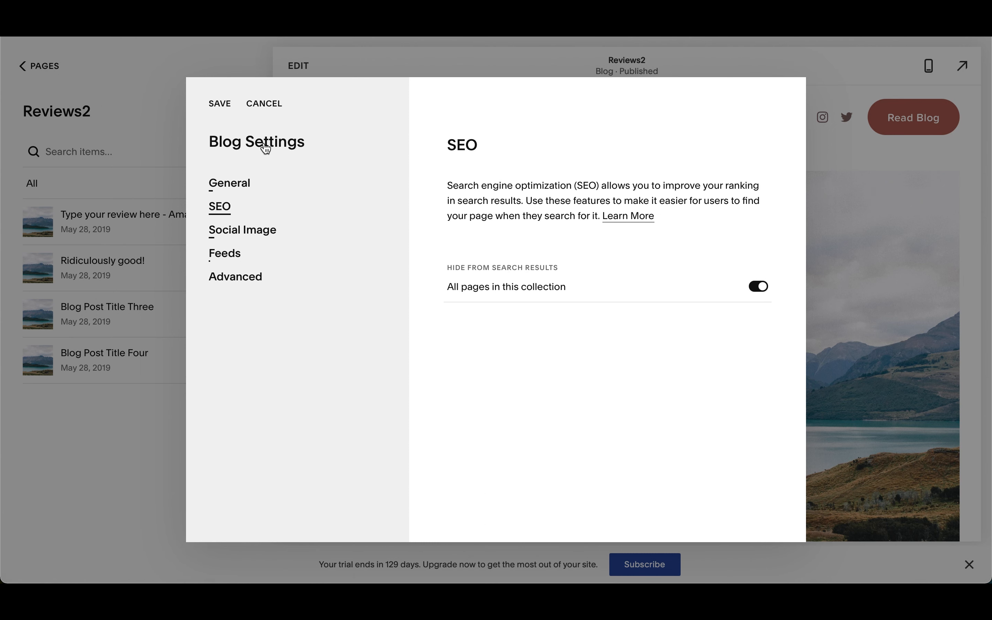
click(220, 105)
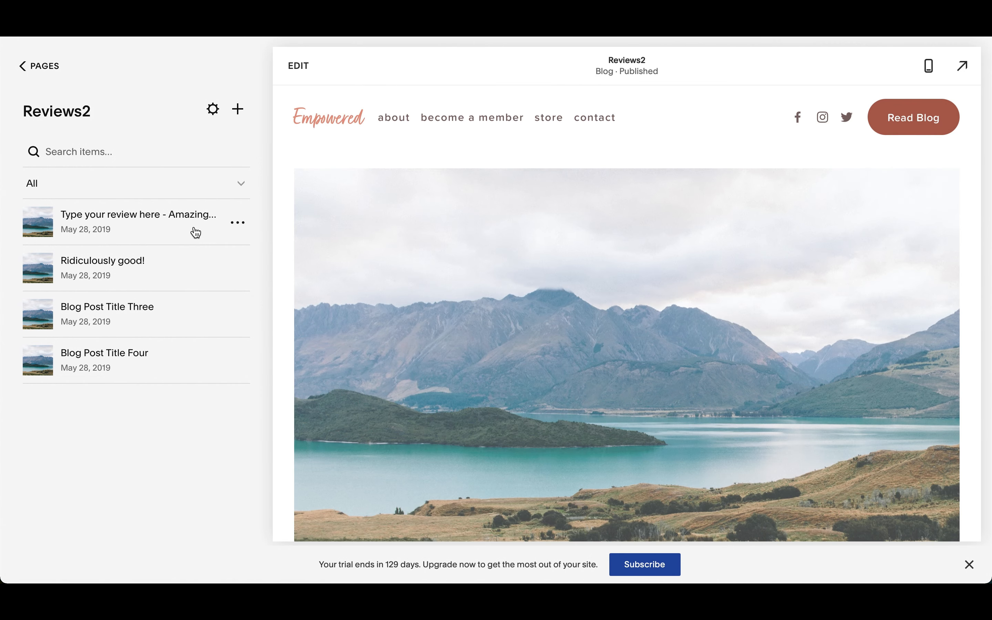
scroll(496, 437, down, 10)
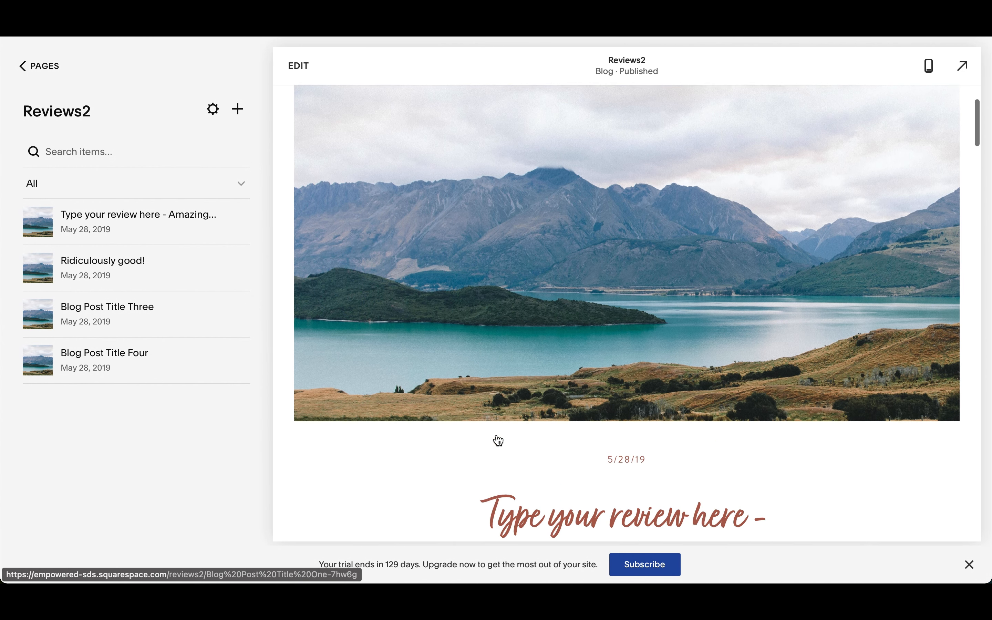
scroll(498, 440, down, 5)
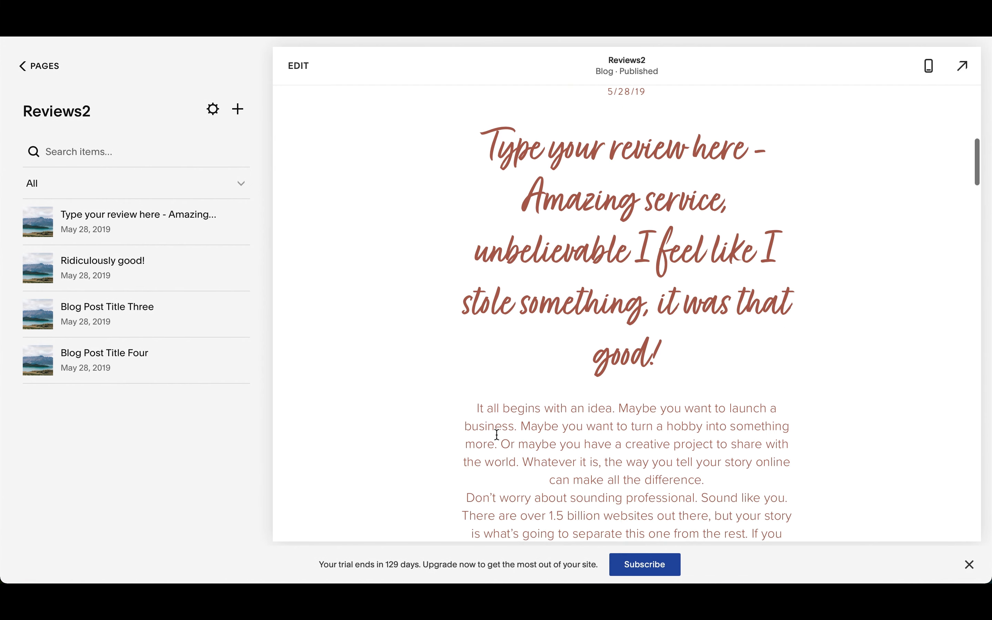
click(466, 332)
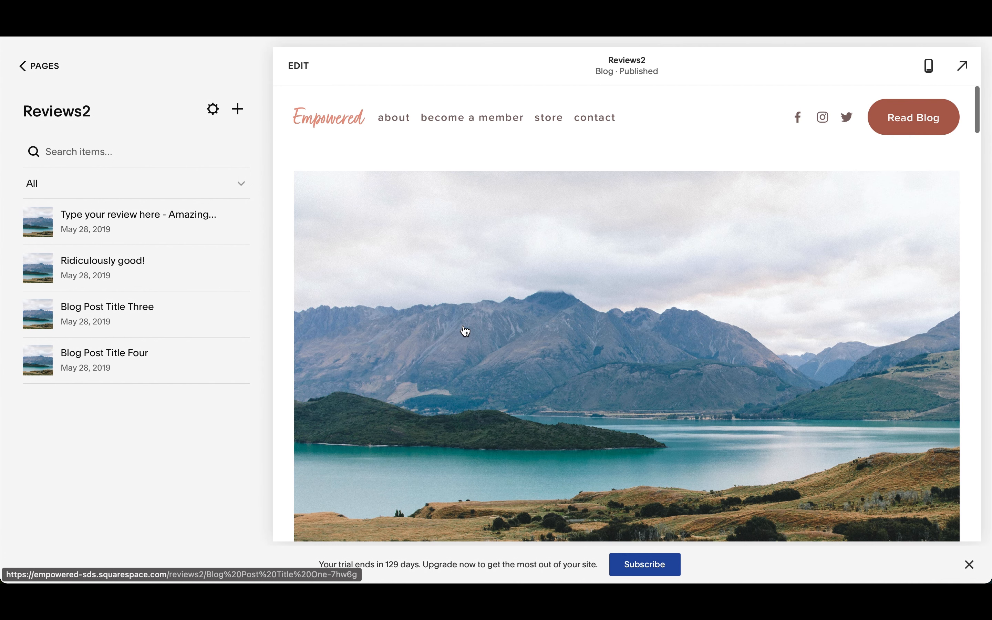
Step: Return to the site's page list and add a blank page named "Reviews Page" among the unlinked pages
click(43, 69)
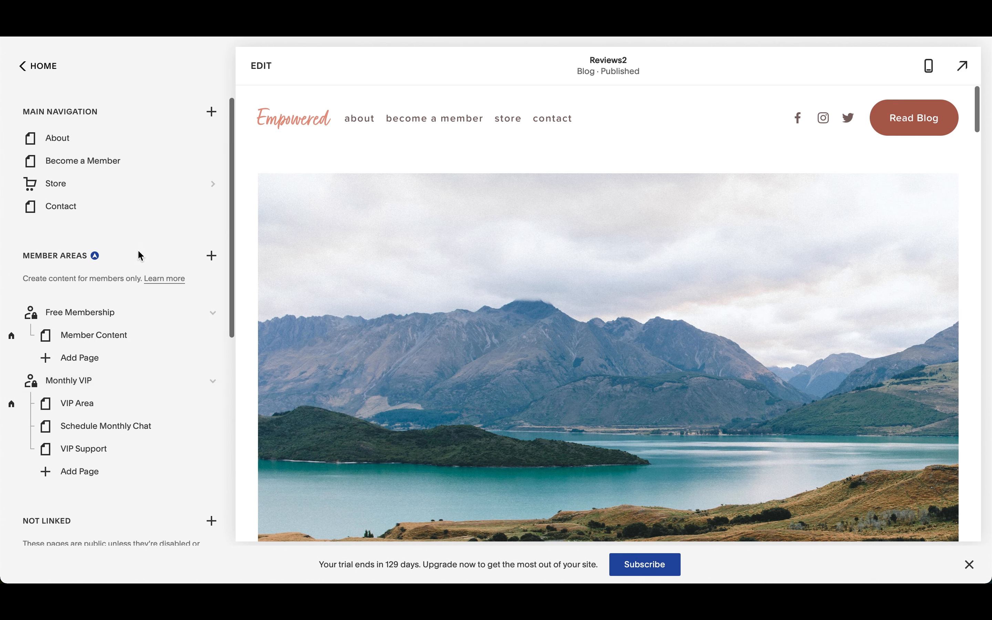
click(212, 258)
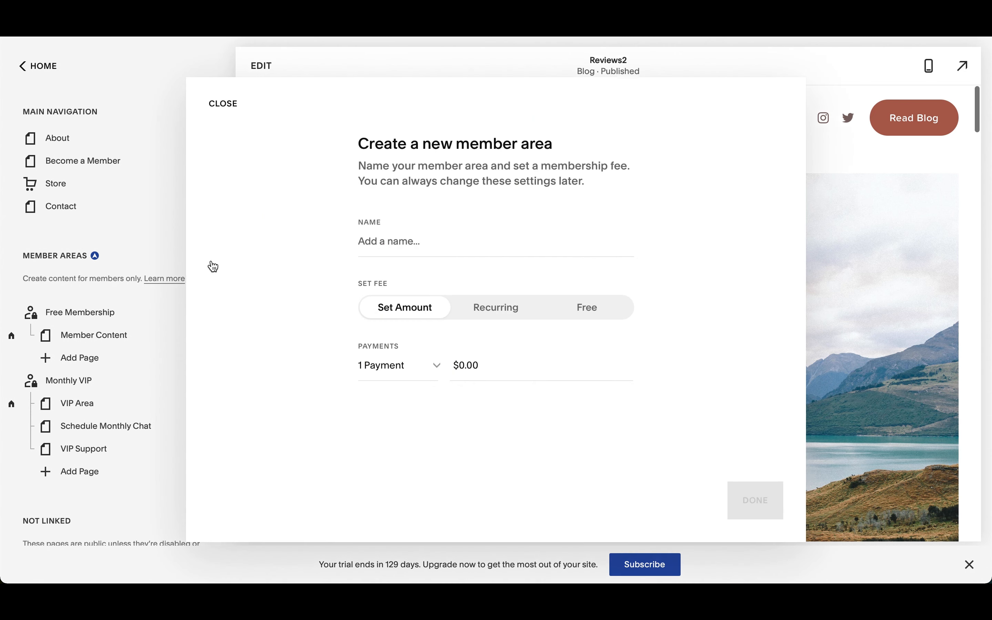
click(224, 104)
scroll(125, 353, down, 5)
scroll(123, 359, down, 1)
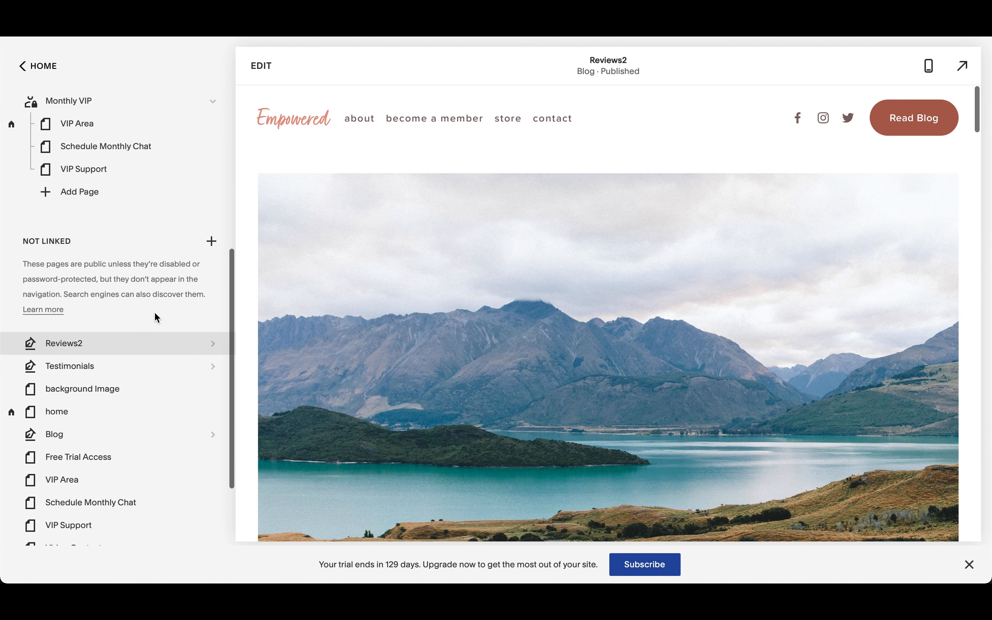
click(212, 240)
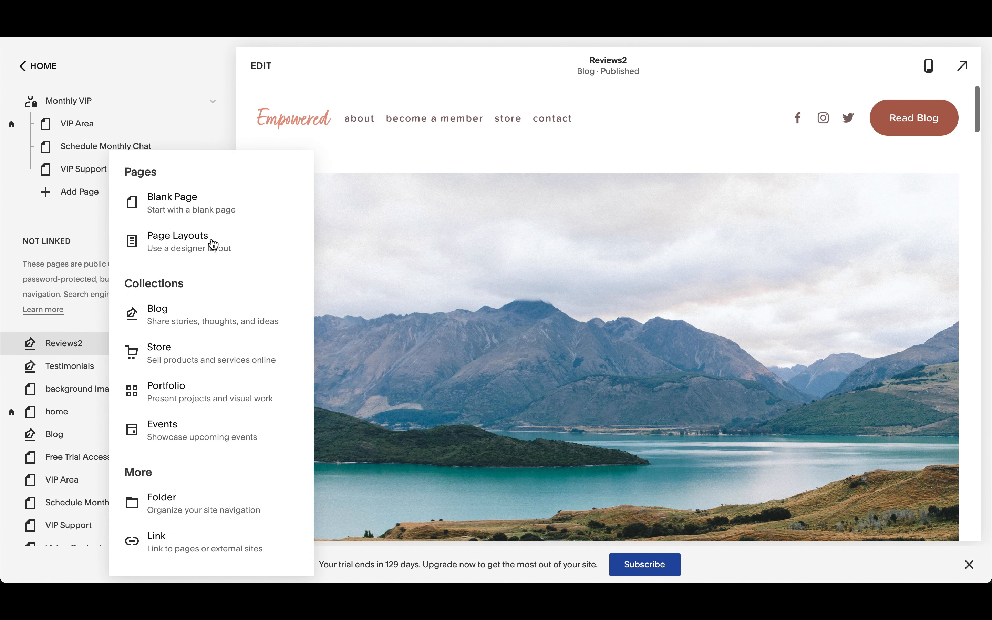
click(200, 206)
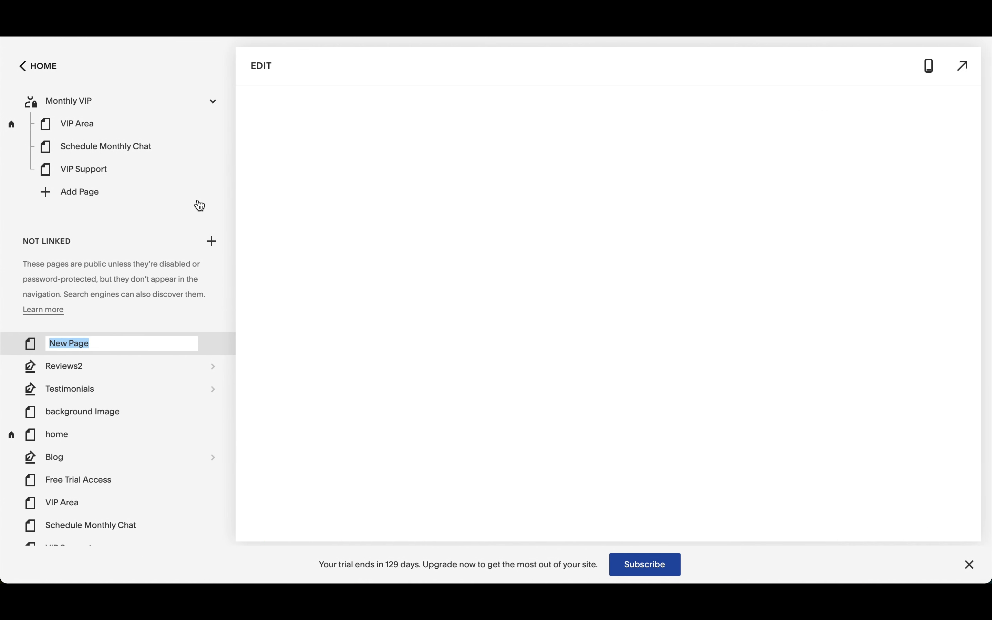
text(Revie)
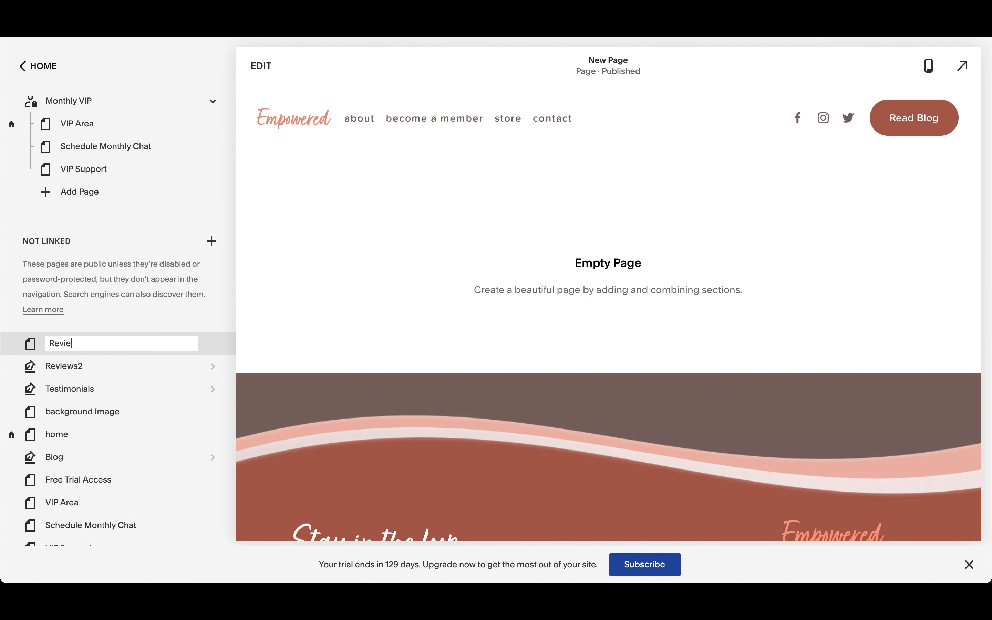
text(ws Page)
key(Return)
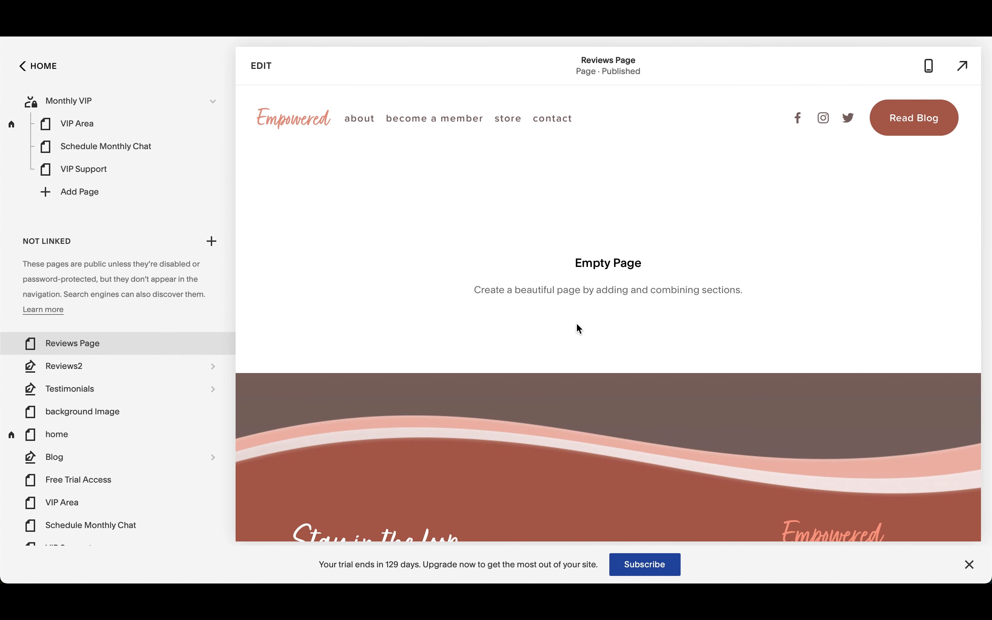
Step: Start editing Reviews Page and add a blank section to it
click(261, 66)
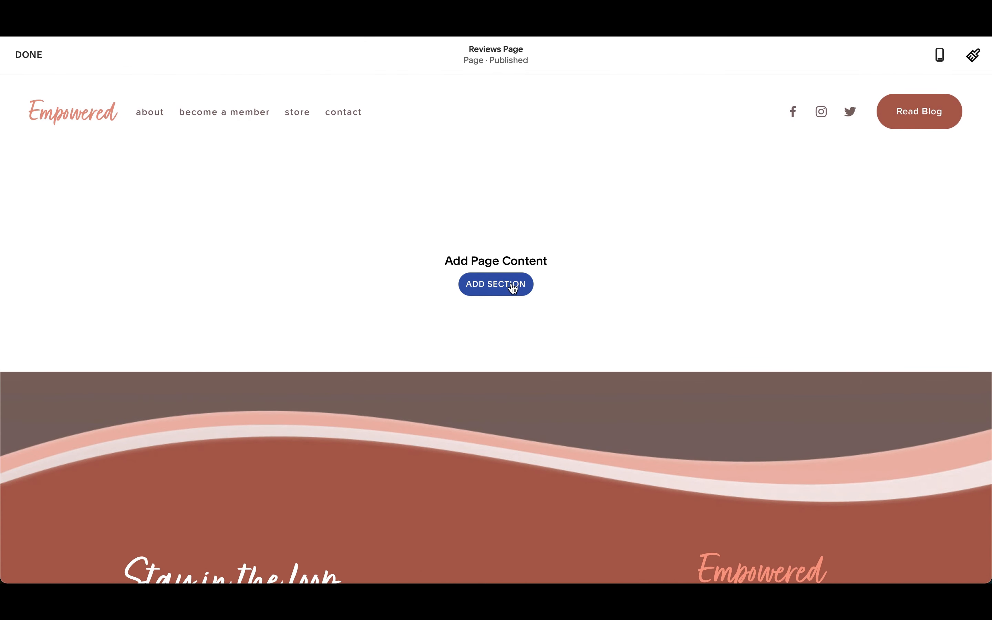
click(513, 285)
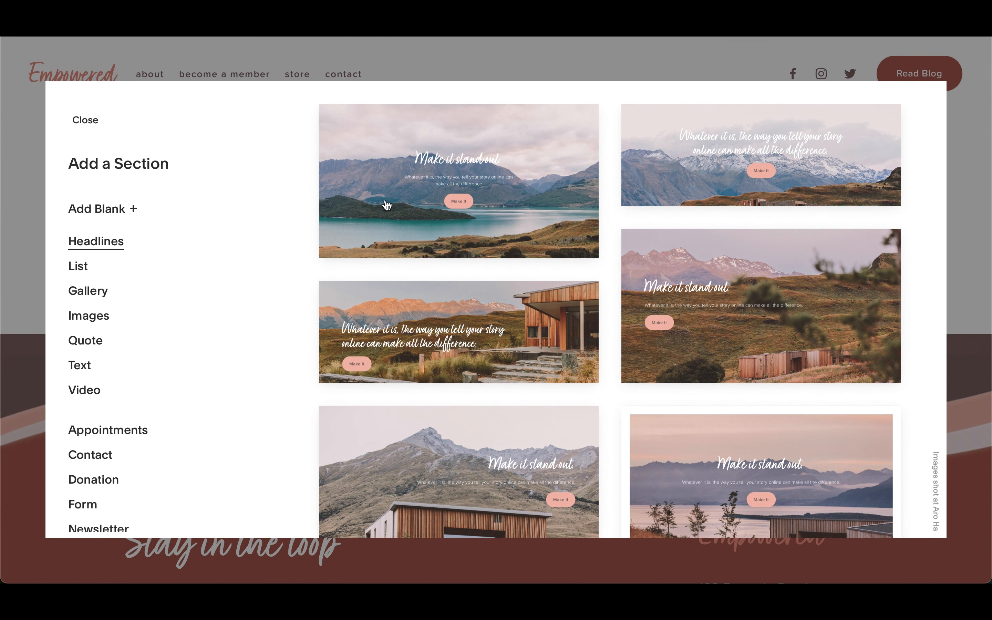
scroll(102, 395, down, 5)
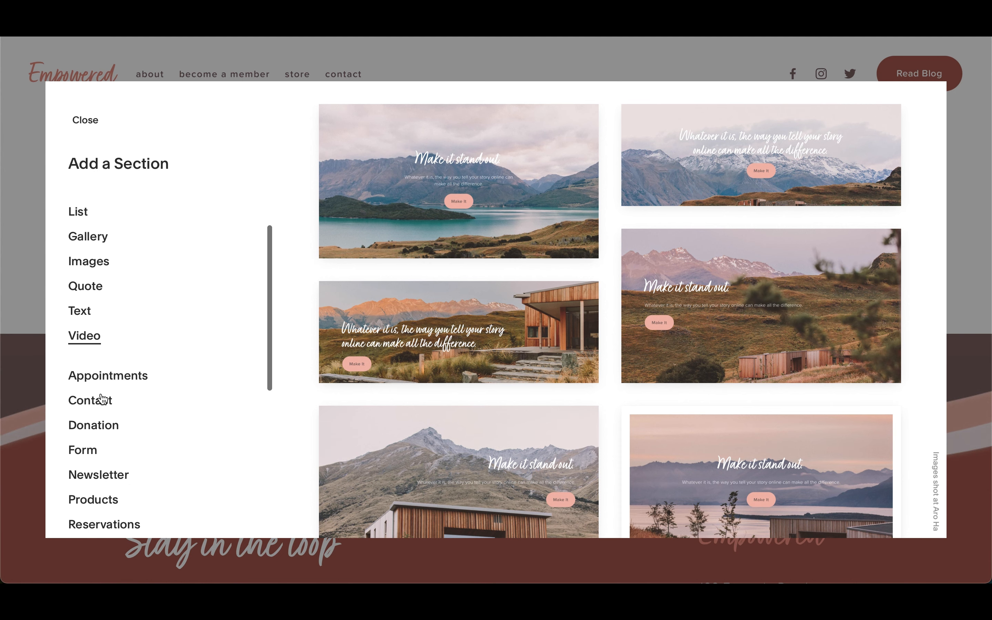
scroll(102, 398, down, 4)
scroll(102, 390, up, 8)
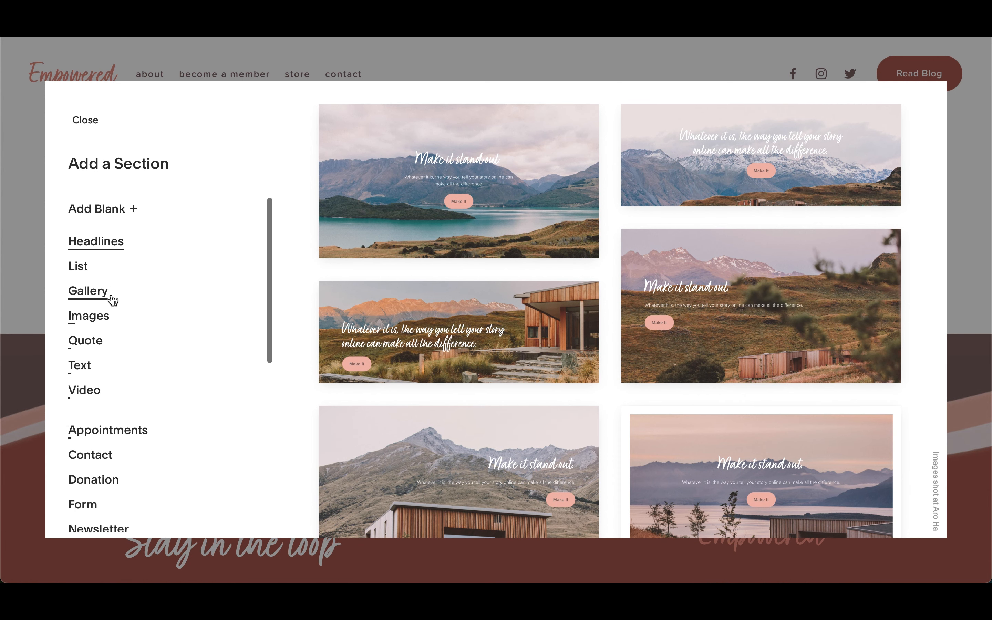
click(103, 208)
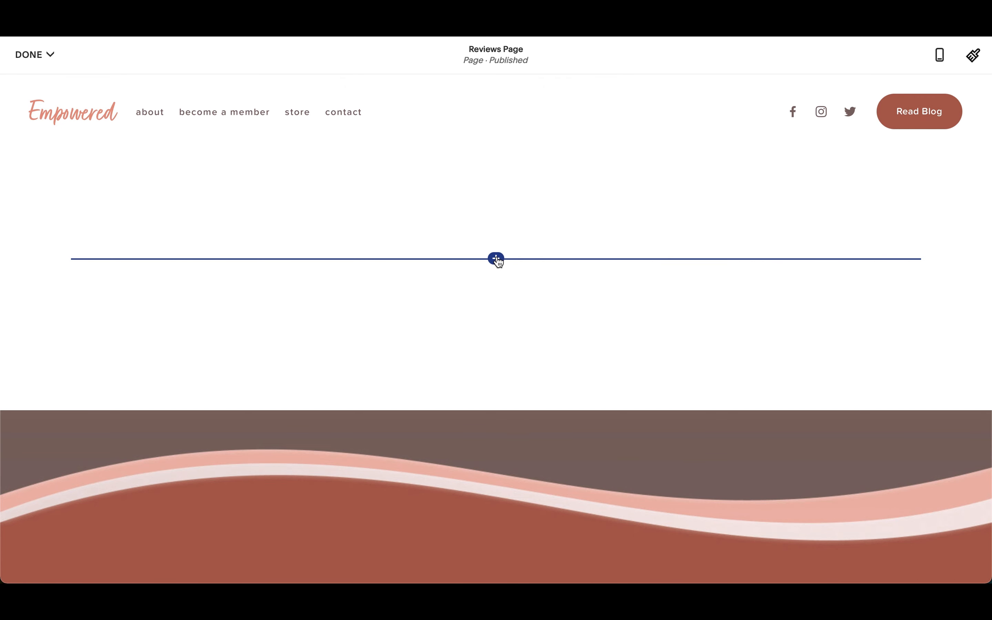
Step: Insert a Summary block in the blank section and choose the Reviews2 blog as its content source
click(496, 258)
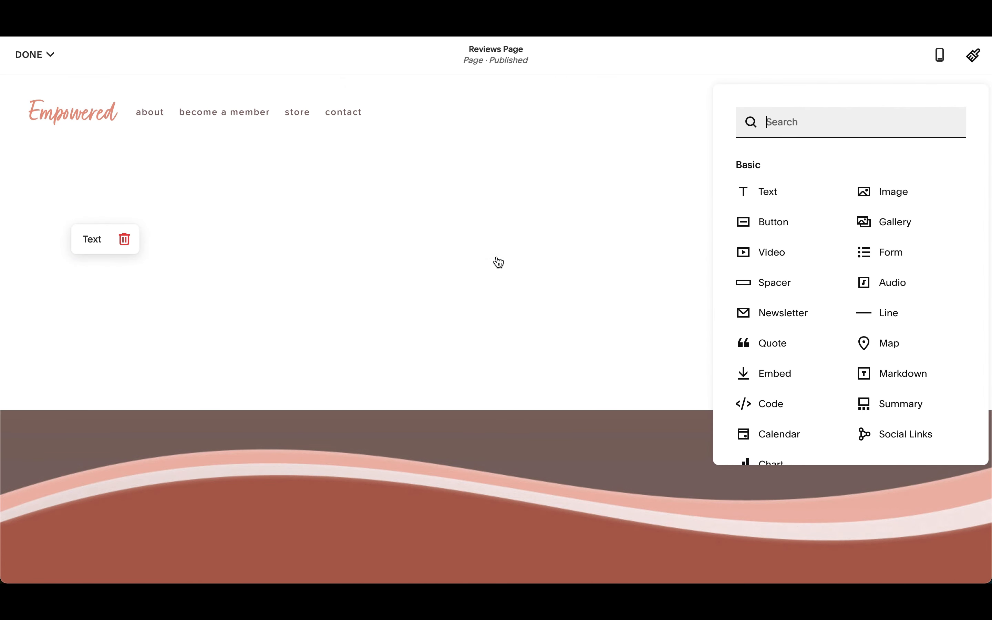
click(892, 404)
click(829, 361)
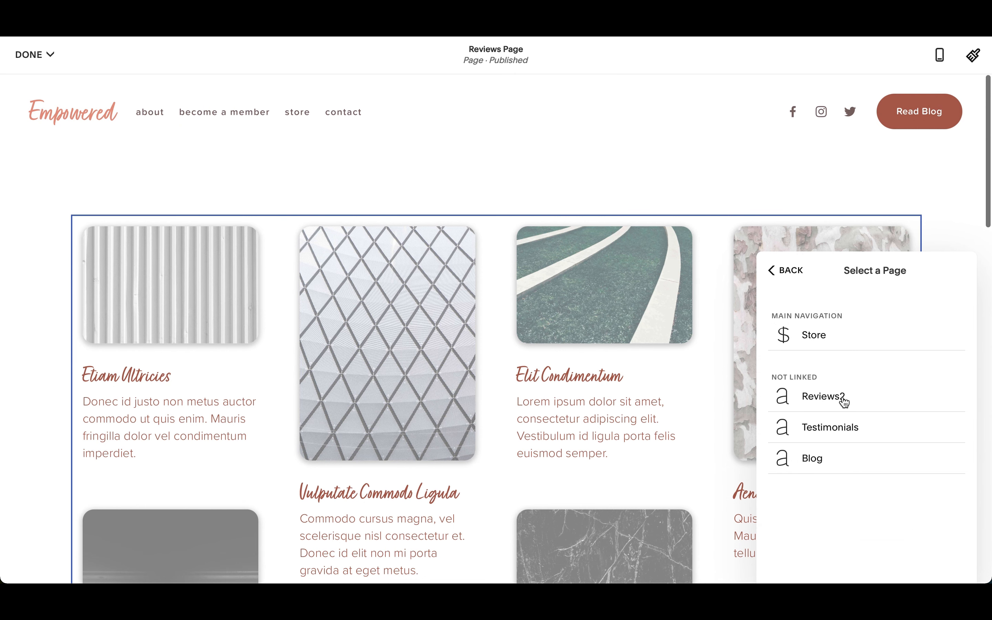
click(823, 396)
click(849, 179)
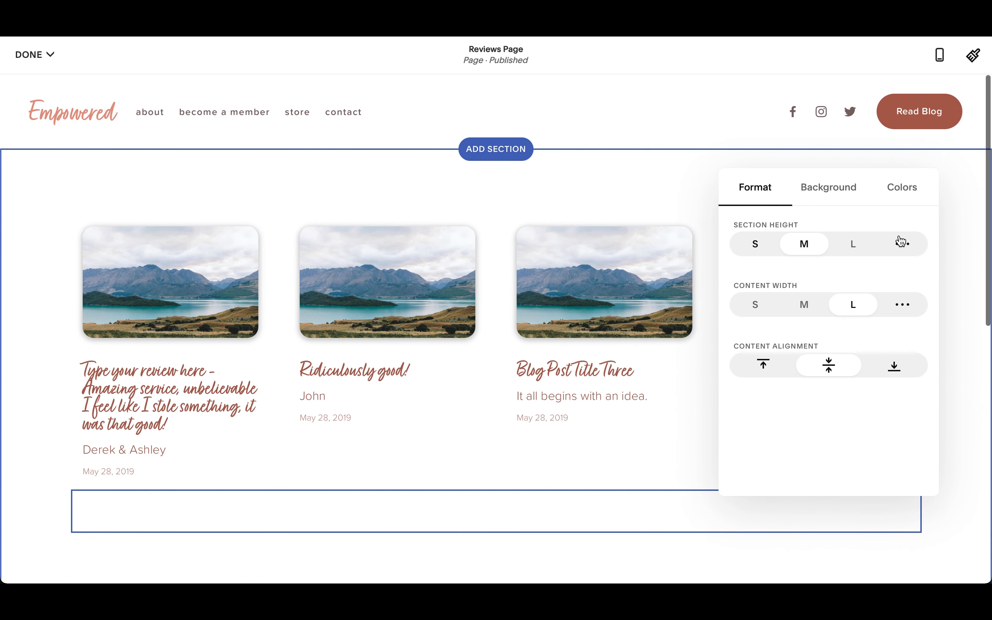
click(574, 318)
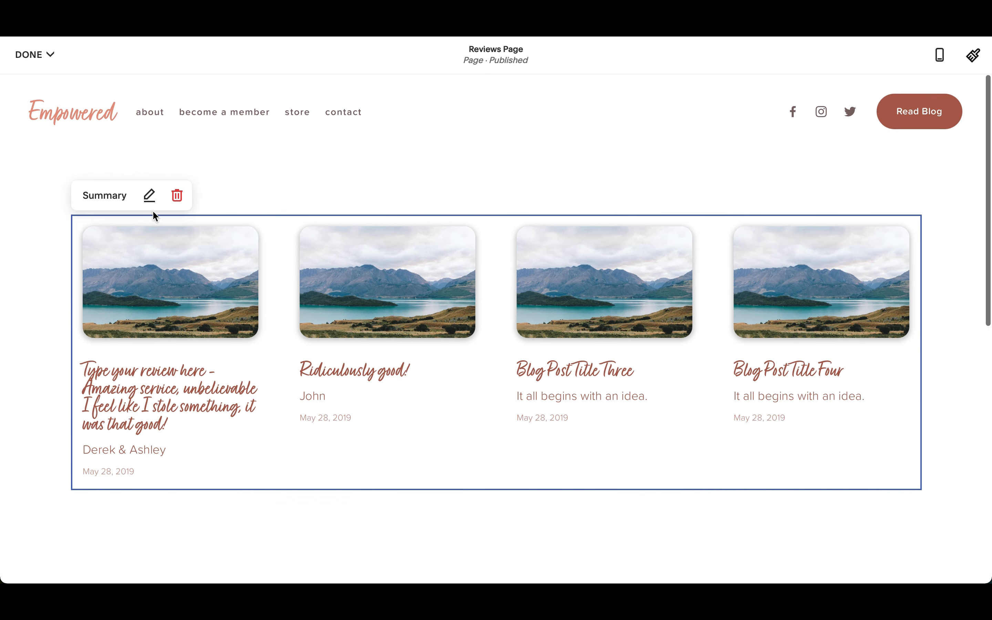
click(148, 196)
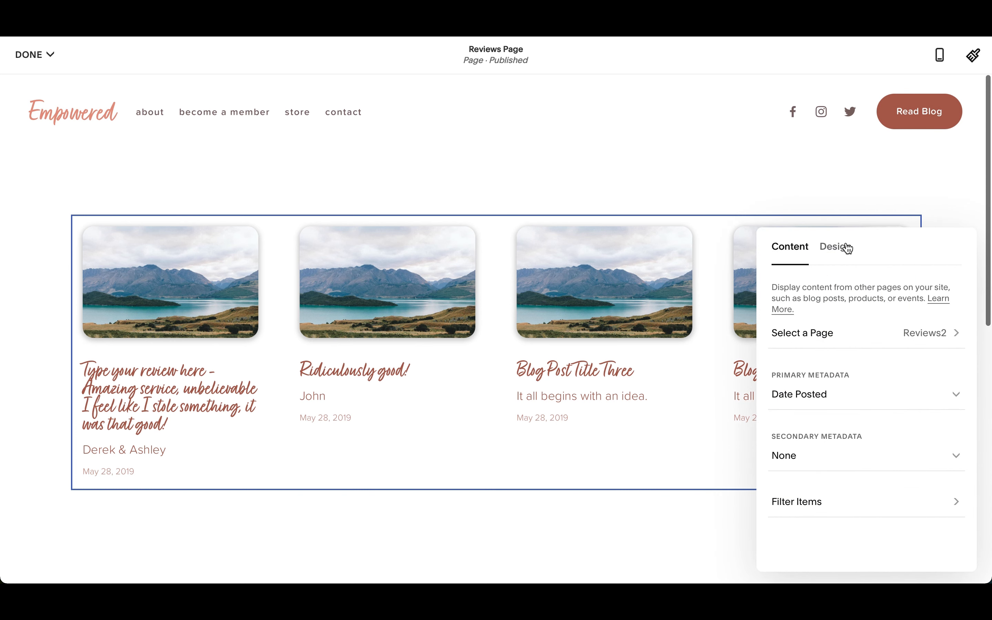
click(839, 251)
click(791, 256)
click(477, 527)
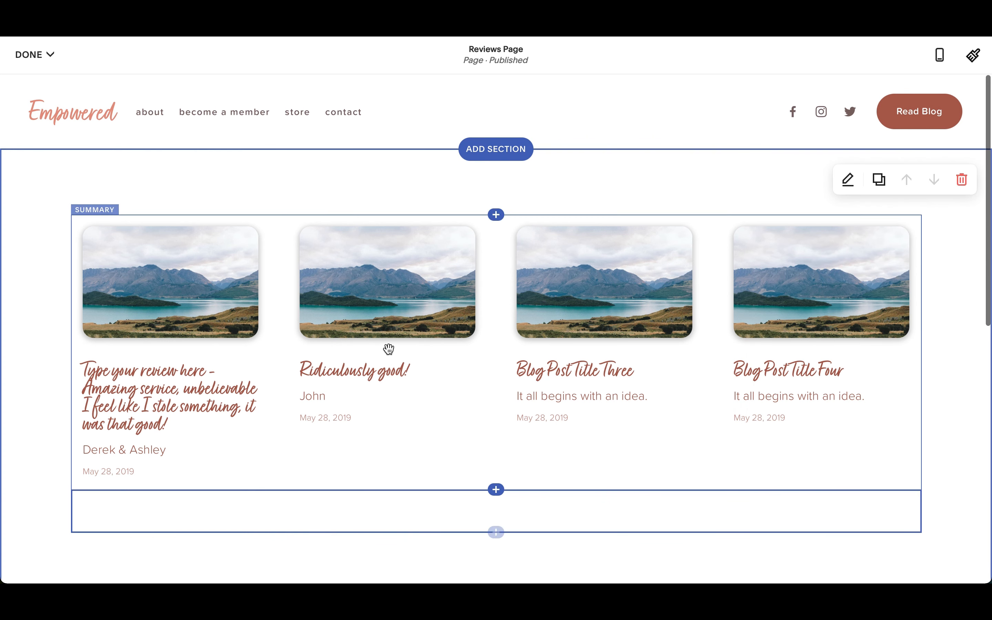
Step: Open the Summary block's design settings and turn off the thumbnail element
click(344, 283)
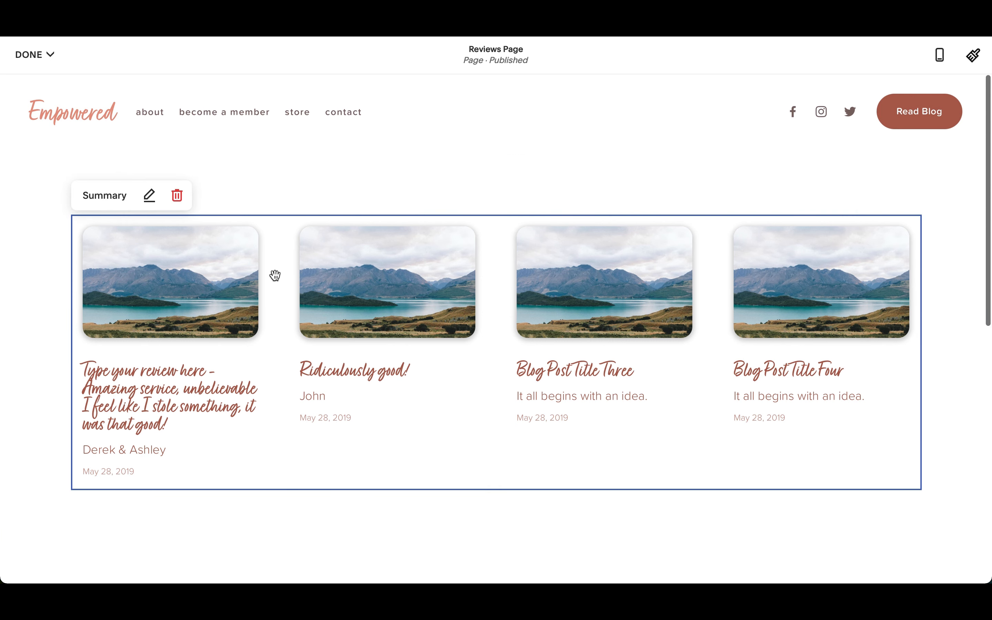
click(148, 196)
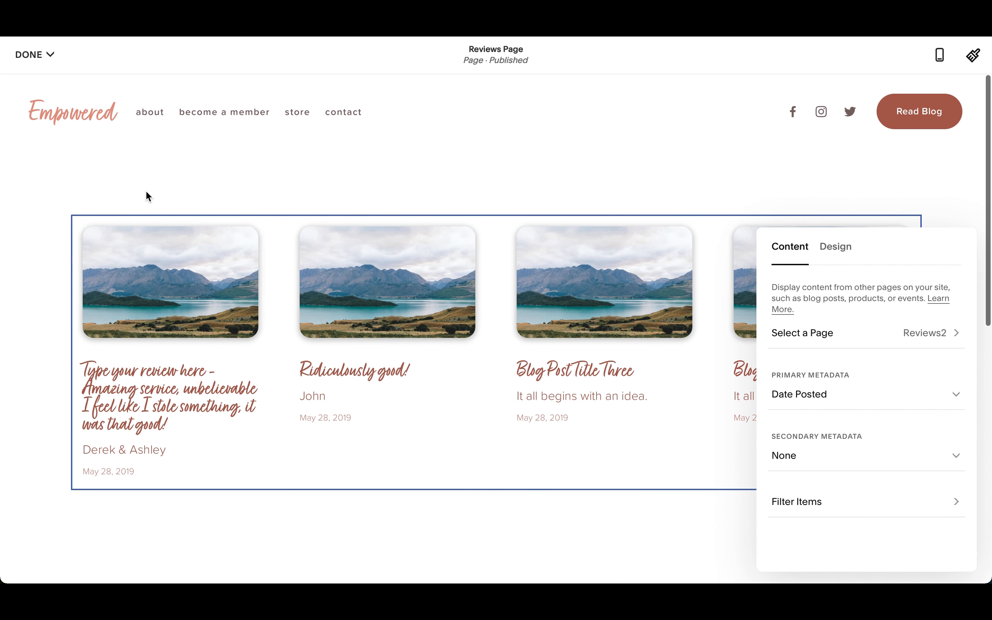
click(843, 259)
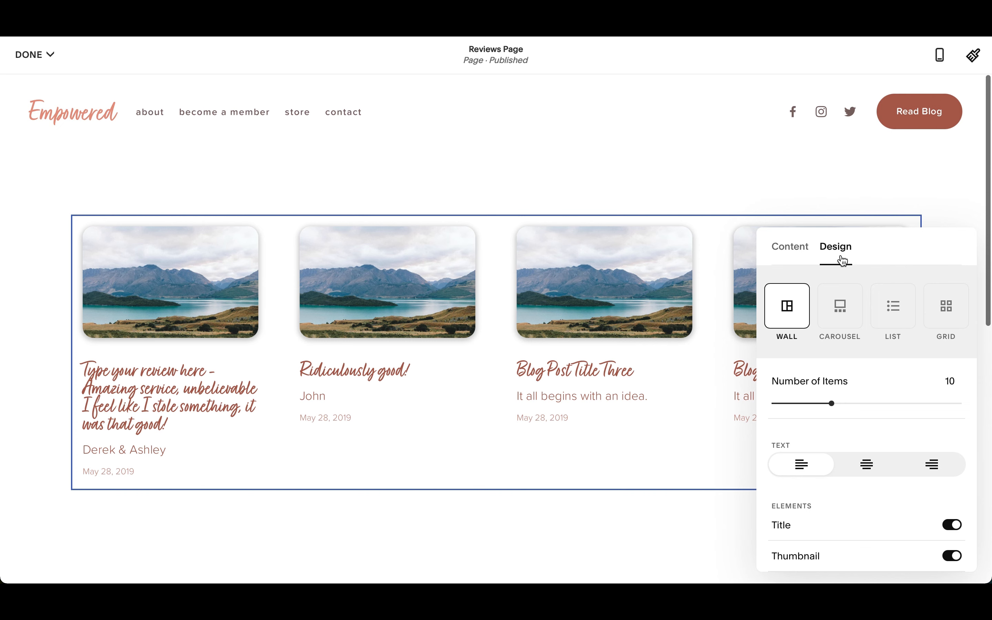
scroll(894, 410, down, 4)
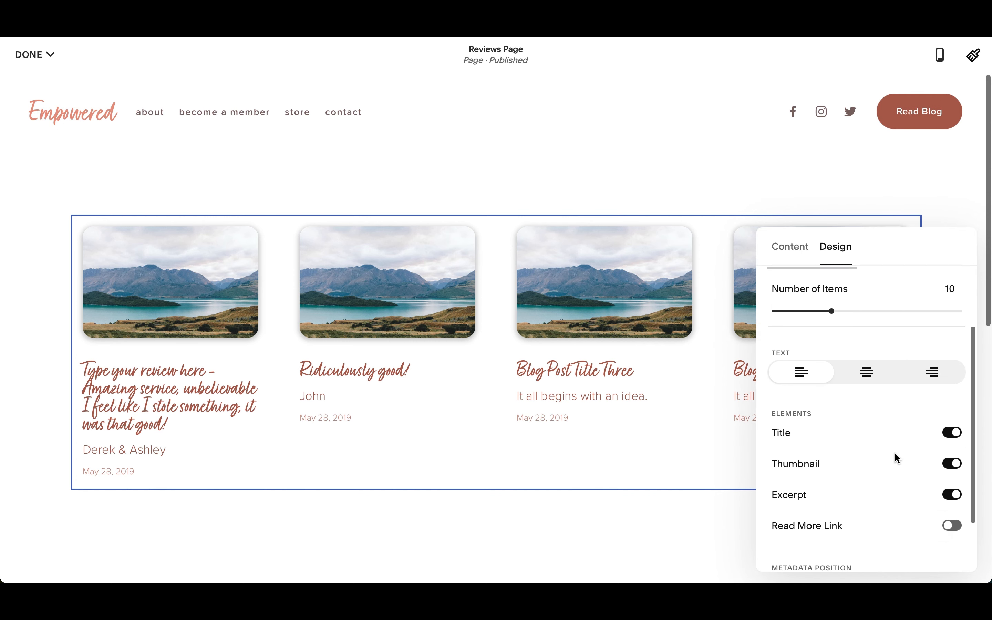
click(953, 441)
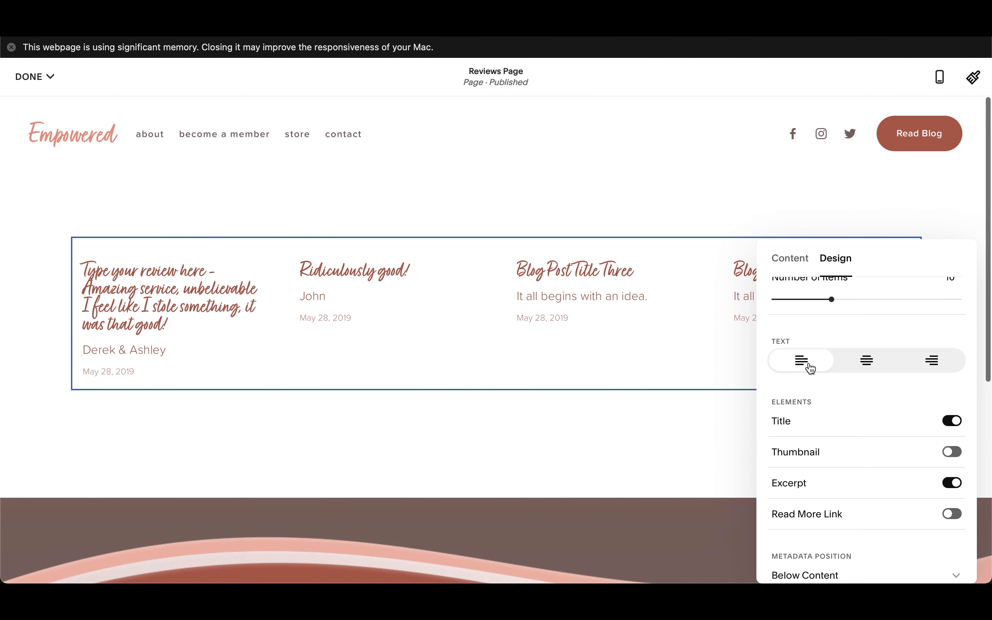
Step: Look through the Summary block's metadata position options, keeping Below Content
scroll(846, 456, down, 2)
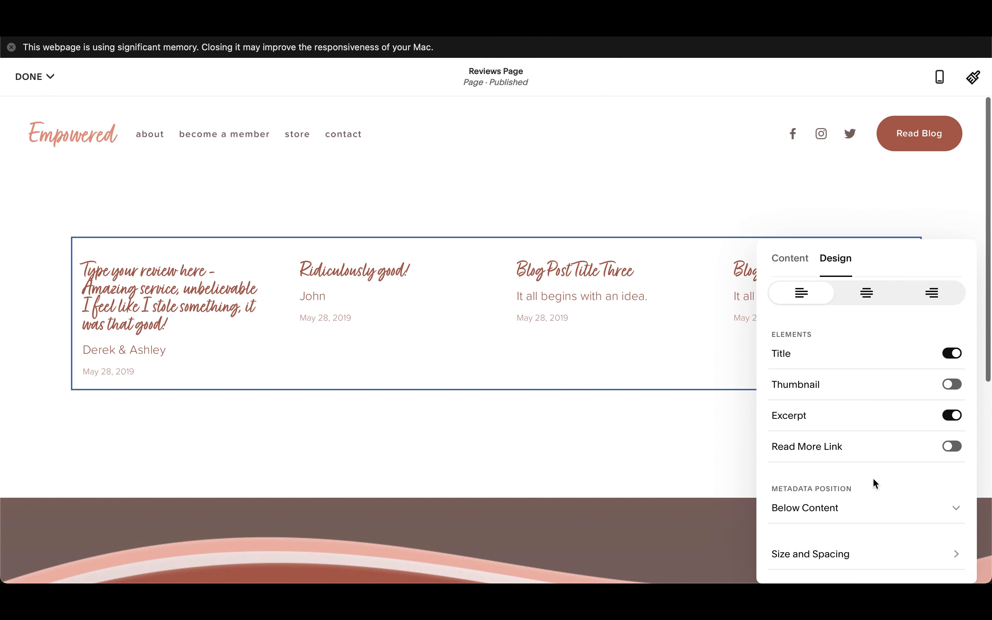
scroll(913, 521, down, 1)
click(903, 516)
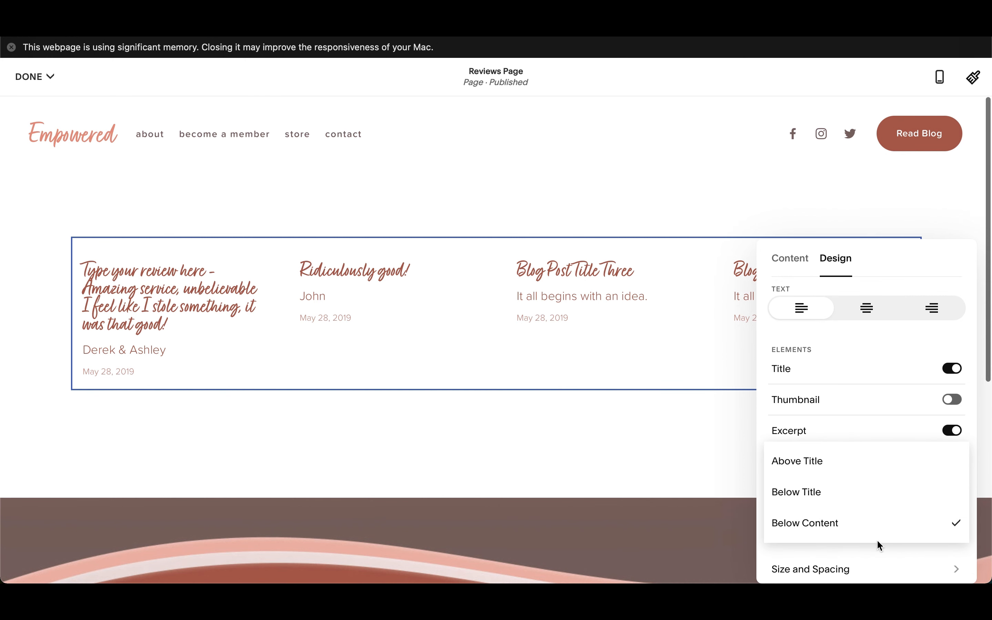
click(898, 544)
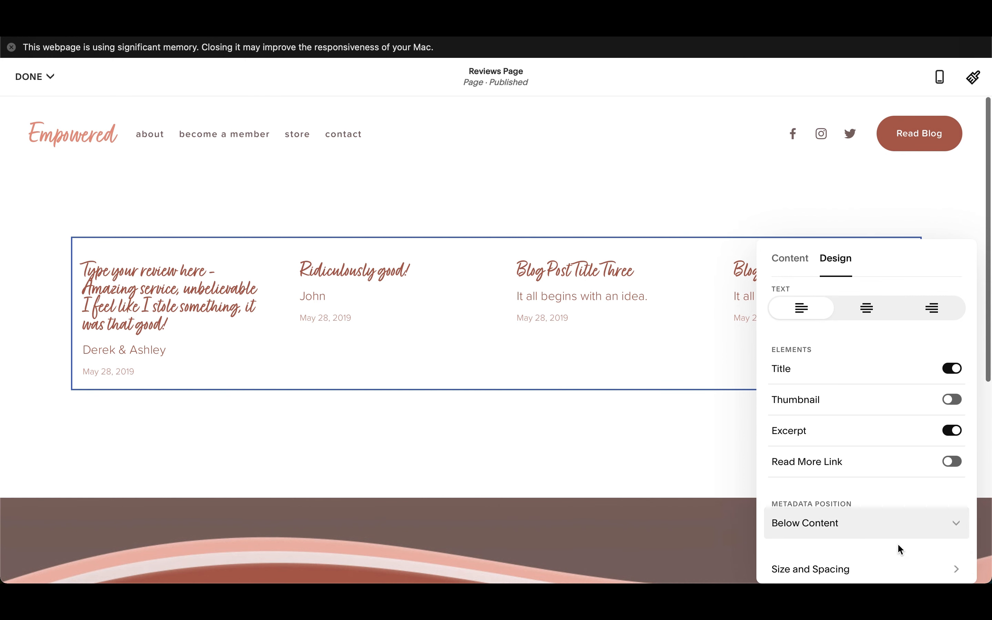
scroll(897, 543, down, 1)
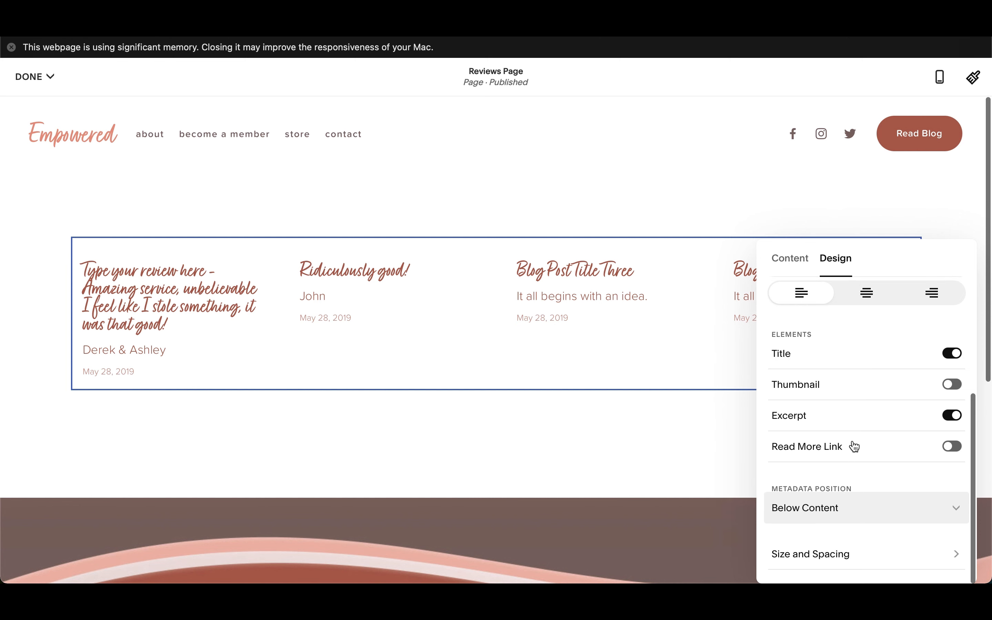
Step: Try None as the Summary block's primary metadata, restore Date Posted, and close the block settings
click(795, 266)
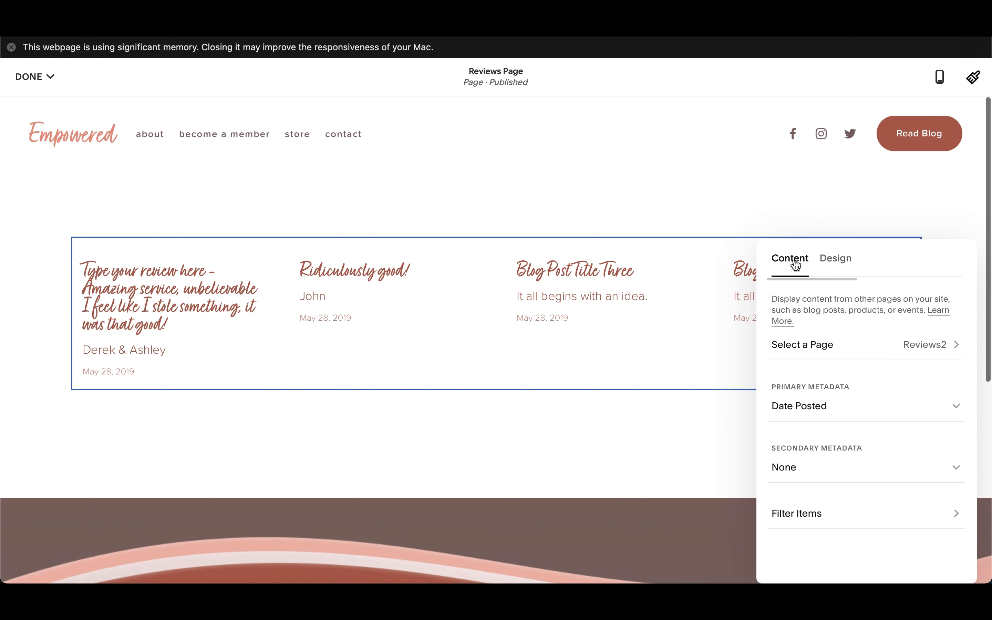
click(840, 404)
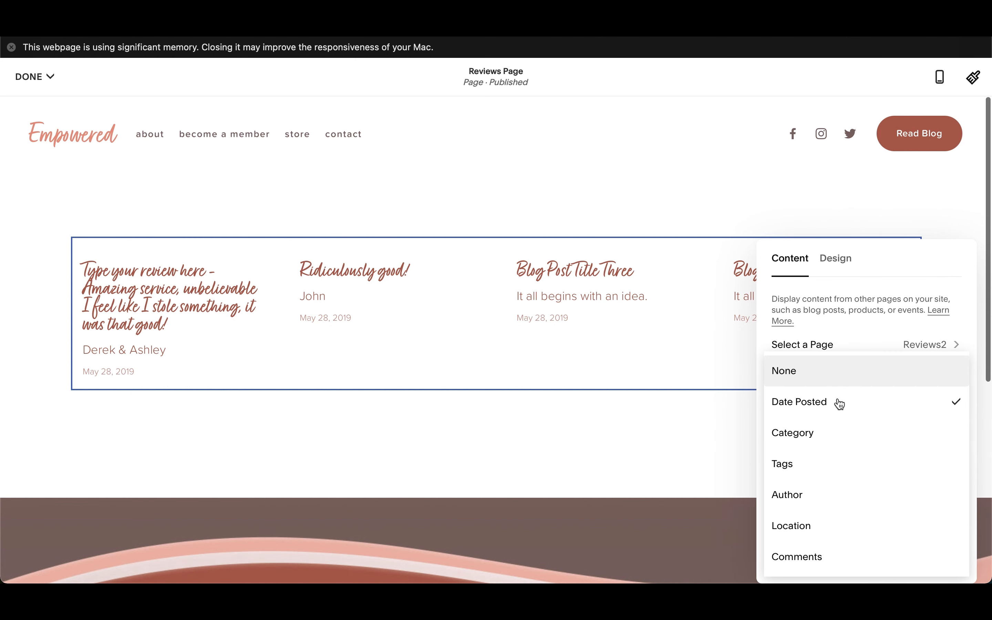
click(796, 378)
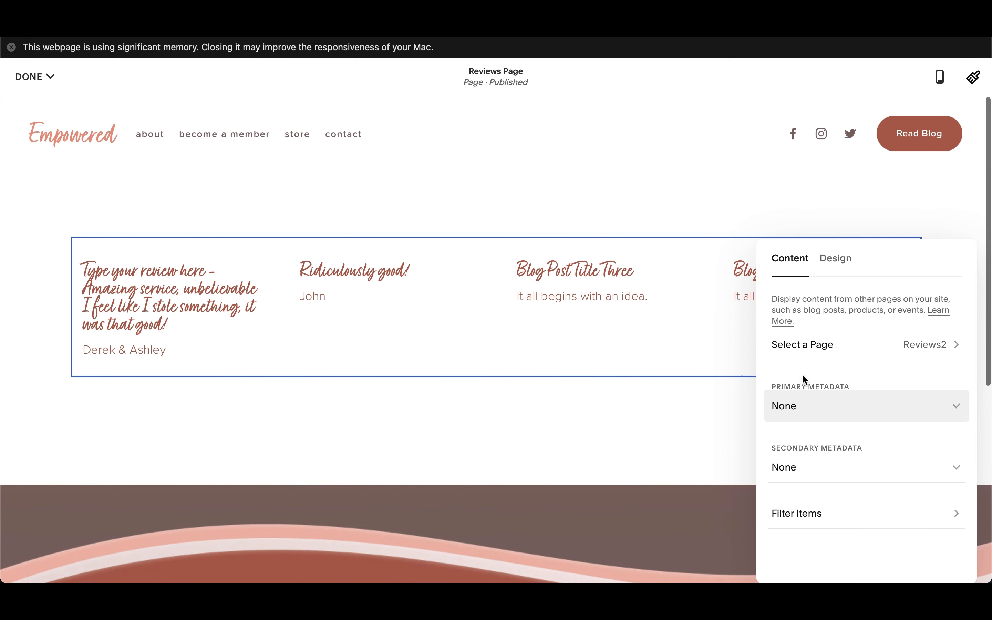
click(796, 410)
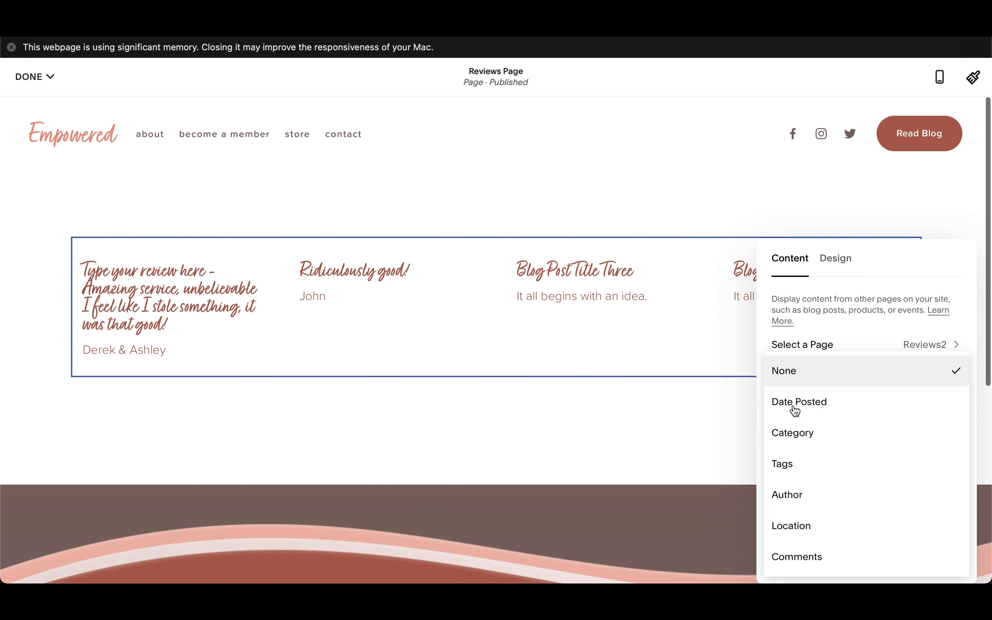
click(814, 406)
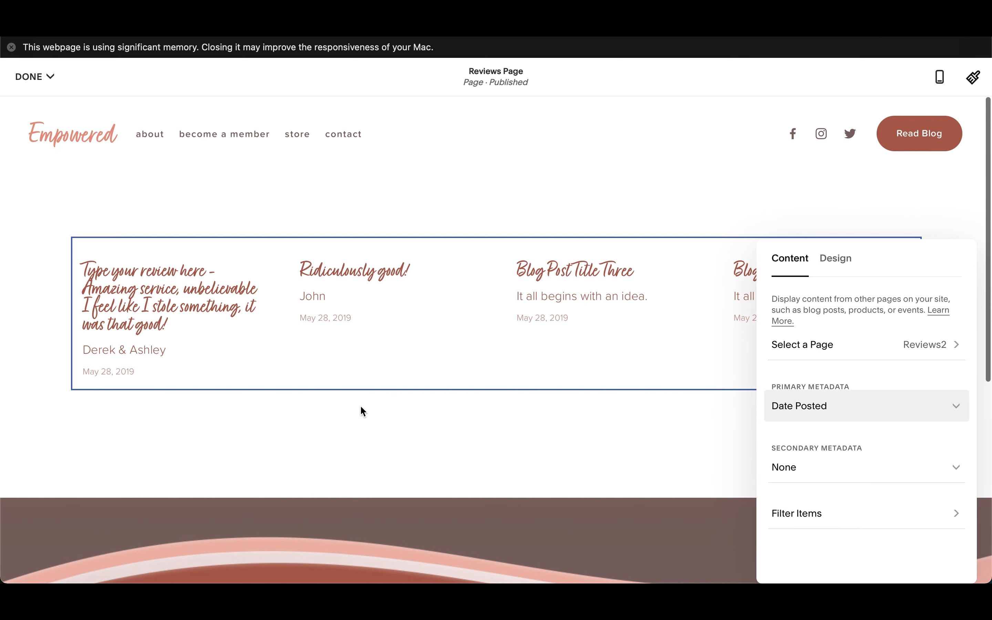
click(480, 443)
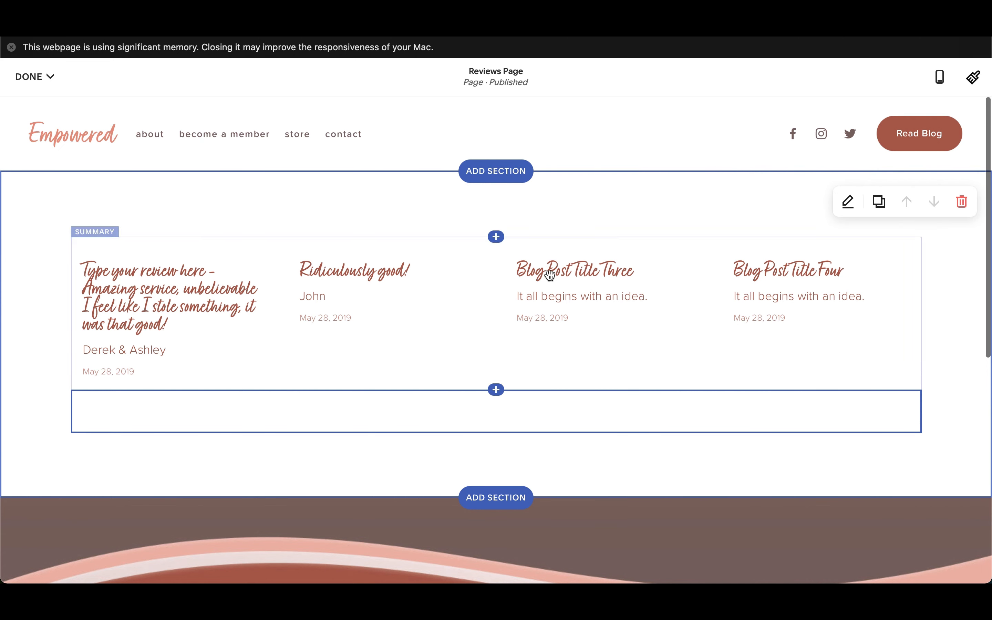
Step: Switch the Summary block's layout to Carousel and set it to 1 item per row
click(266, 288)
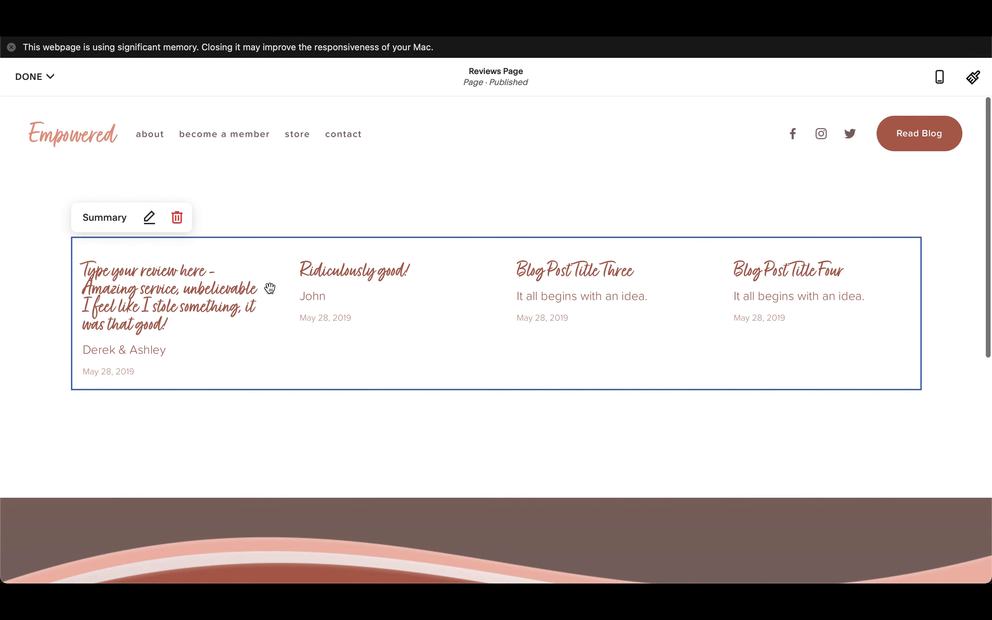
click(151, 220)
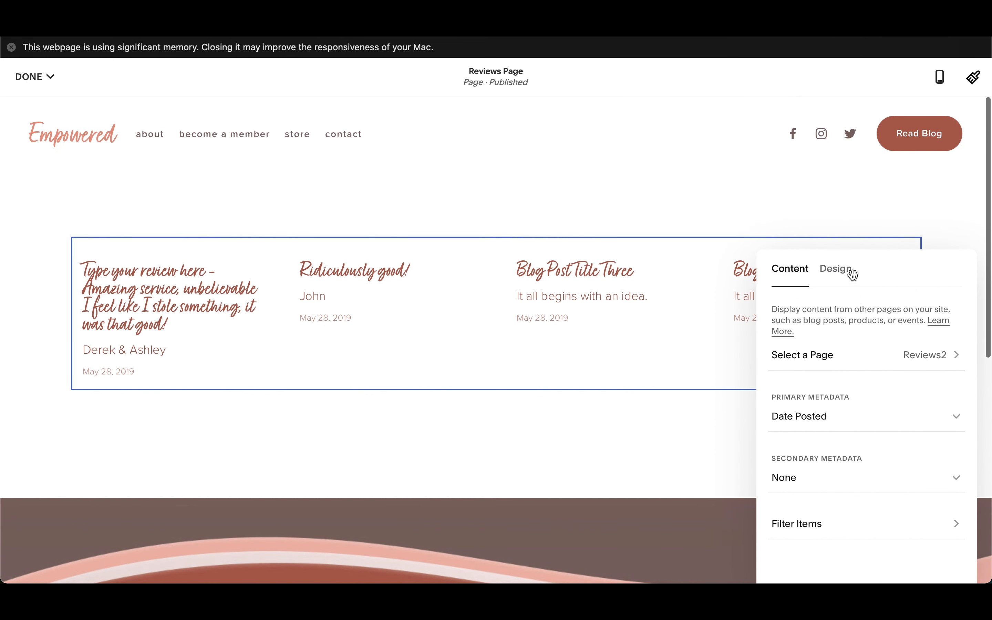
click(842, 275)
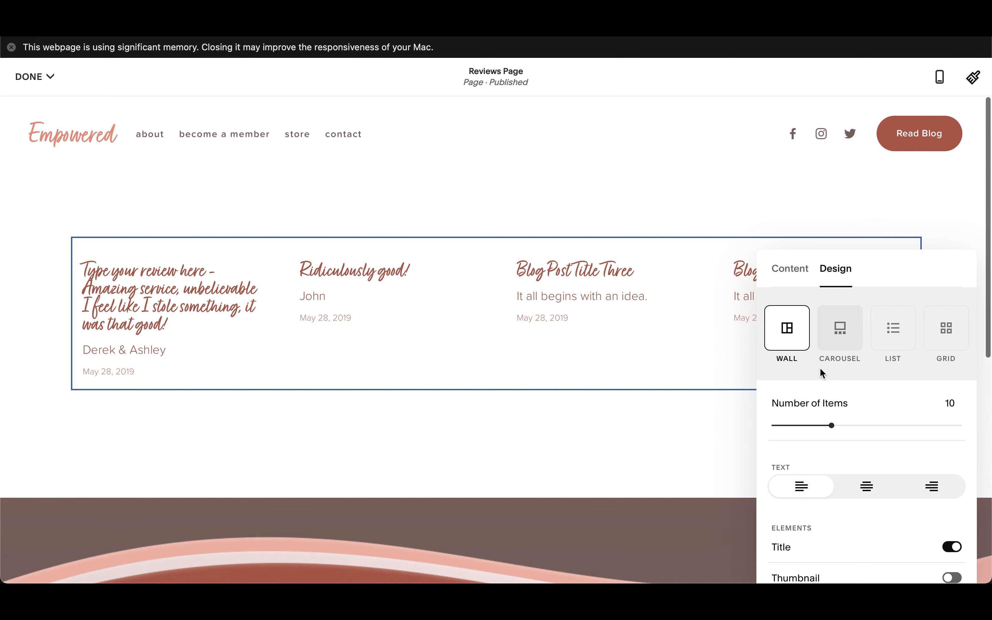
scroll(832, 422, down, 3)
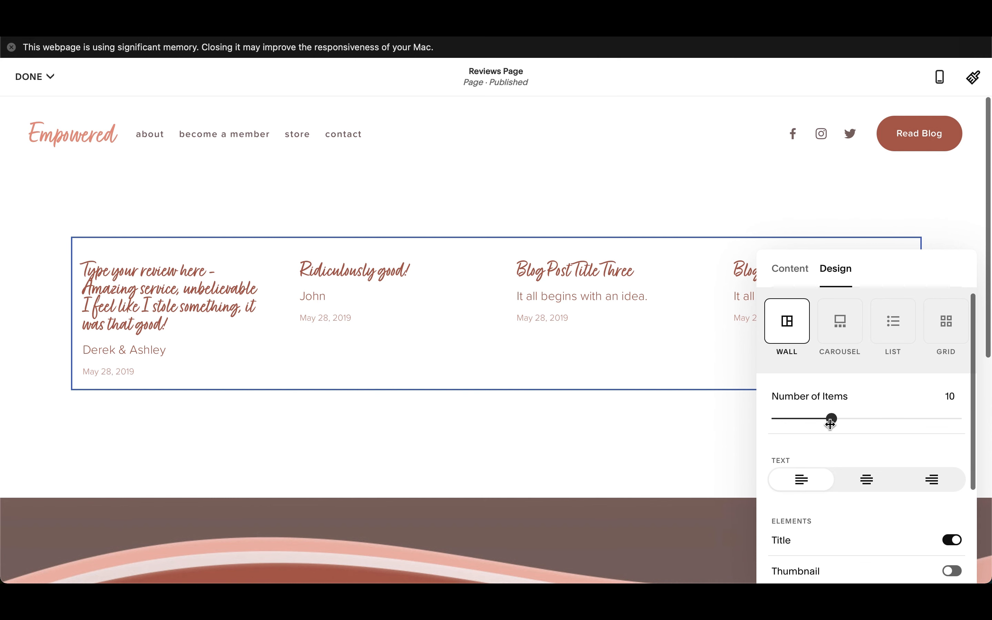
scroll(837, 390, up, 2)
click(847, 329)
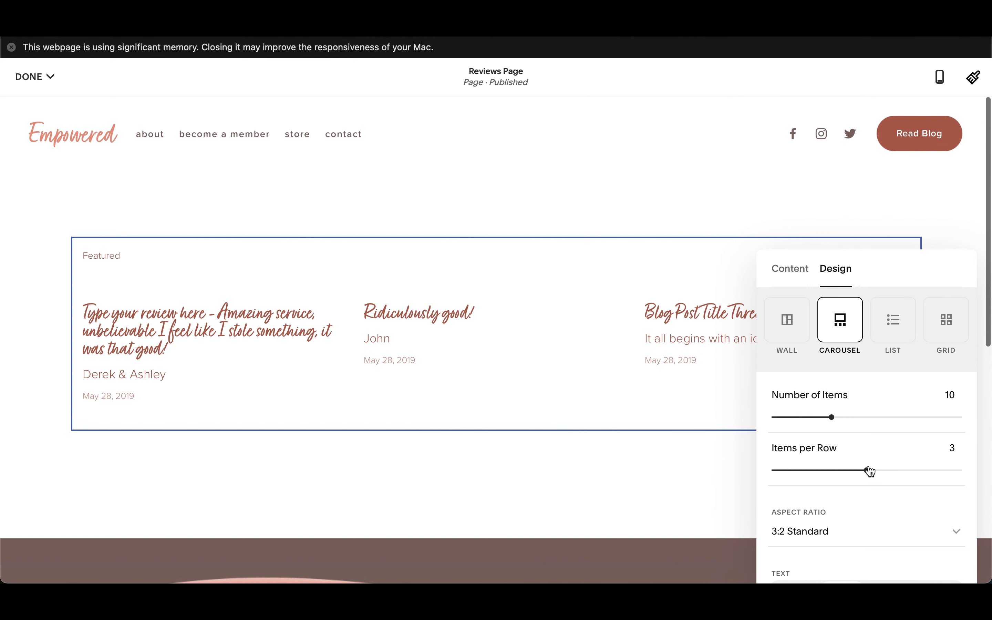
drag(869, 471, 795, 468)
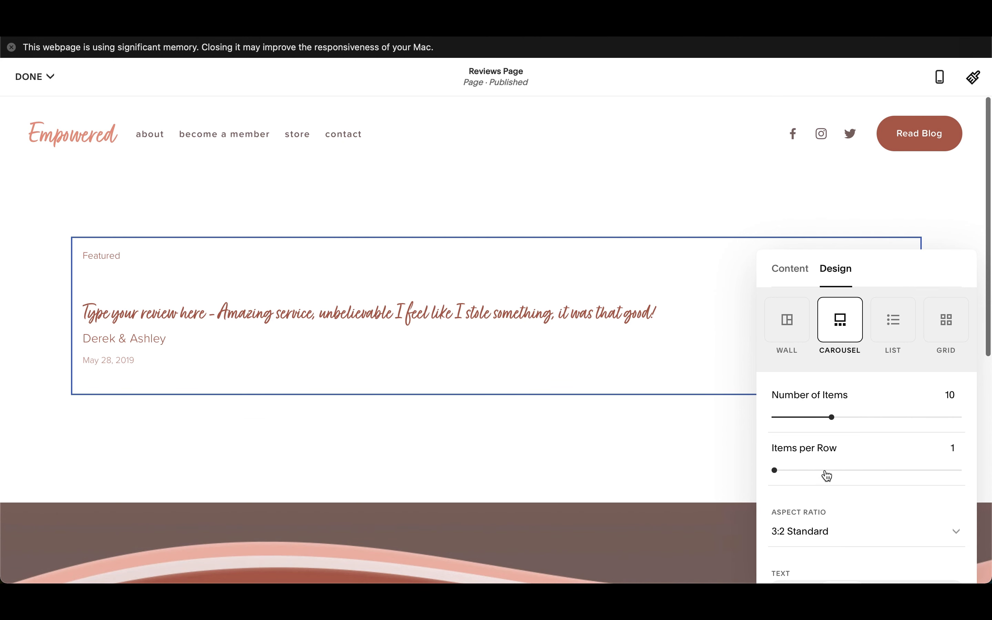
Step: Compare the L and XL text sizes for the review carousel and keep L
scroll(850, 451, down, 5)
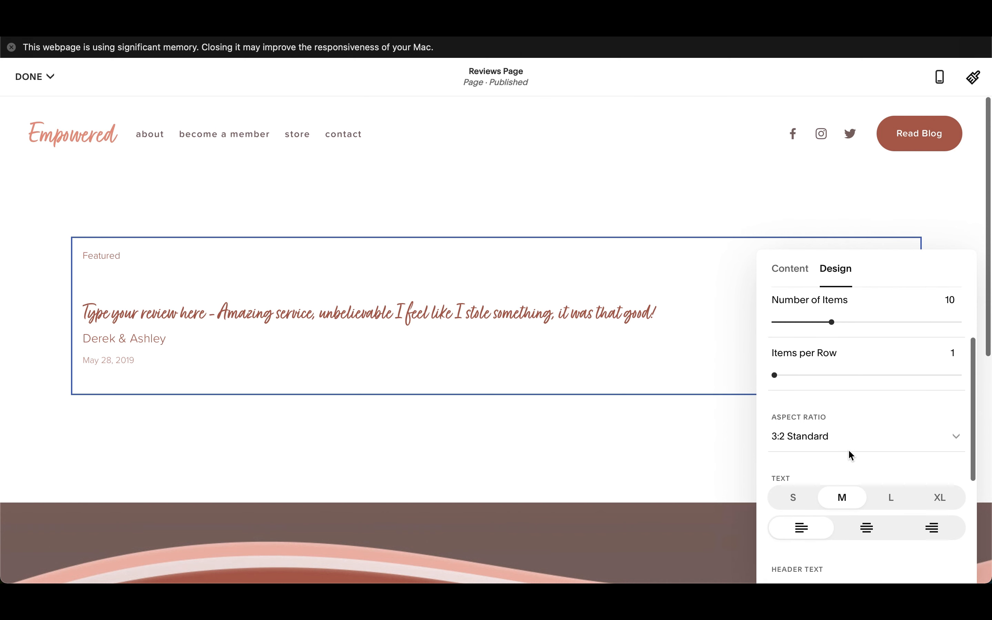
scroll(891, 455, down, 2)
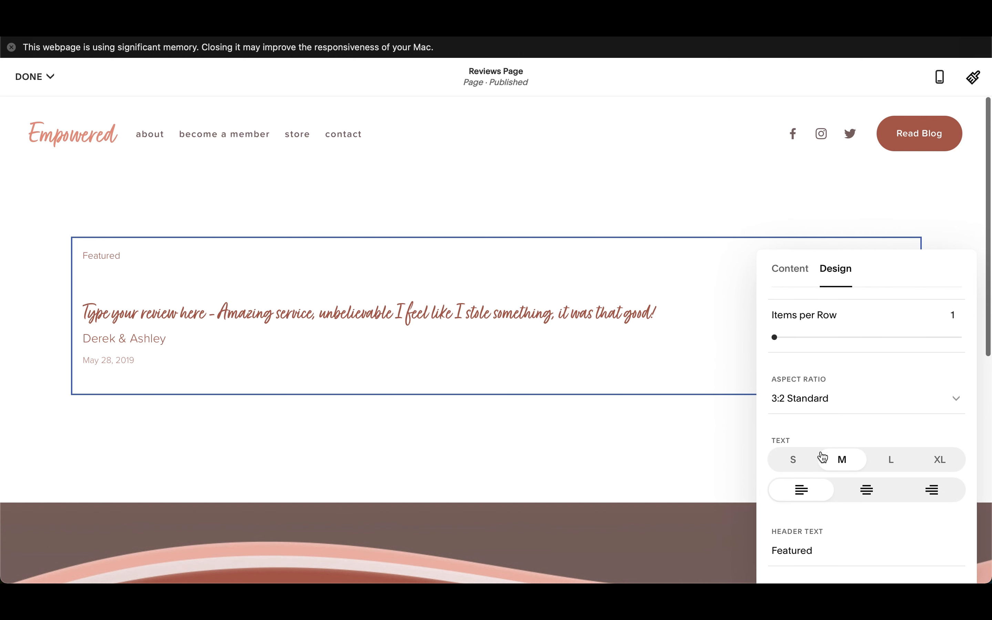
scroll(829, 450, down, 2)
click(891, 425)
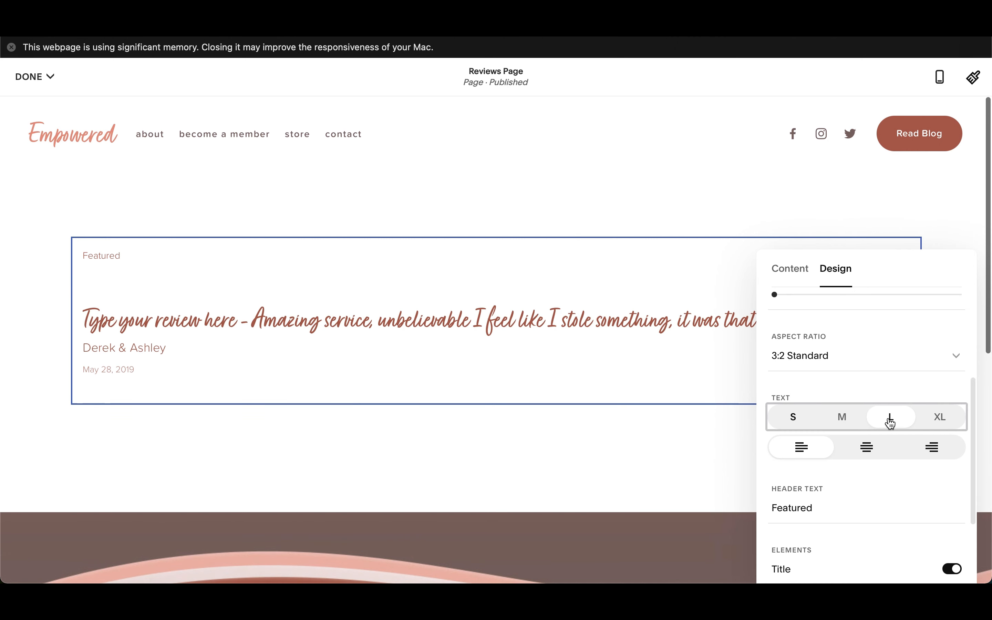
click(940, 418)
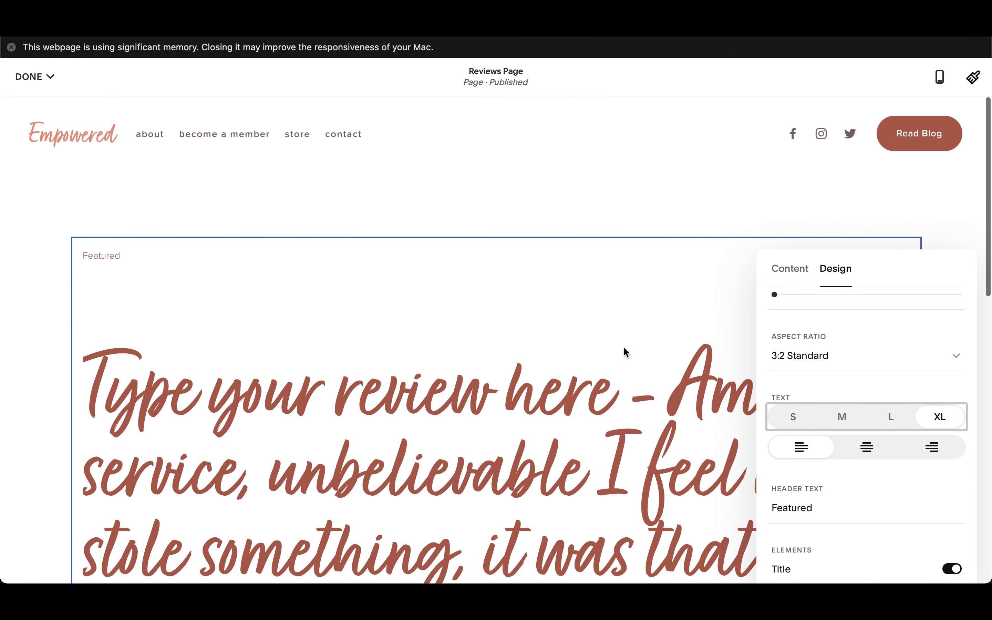
scroll(504, 386, down, 5)
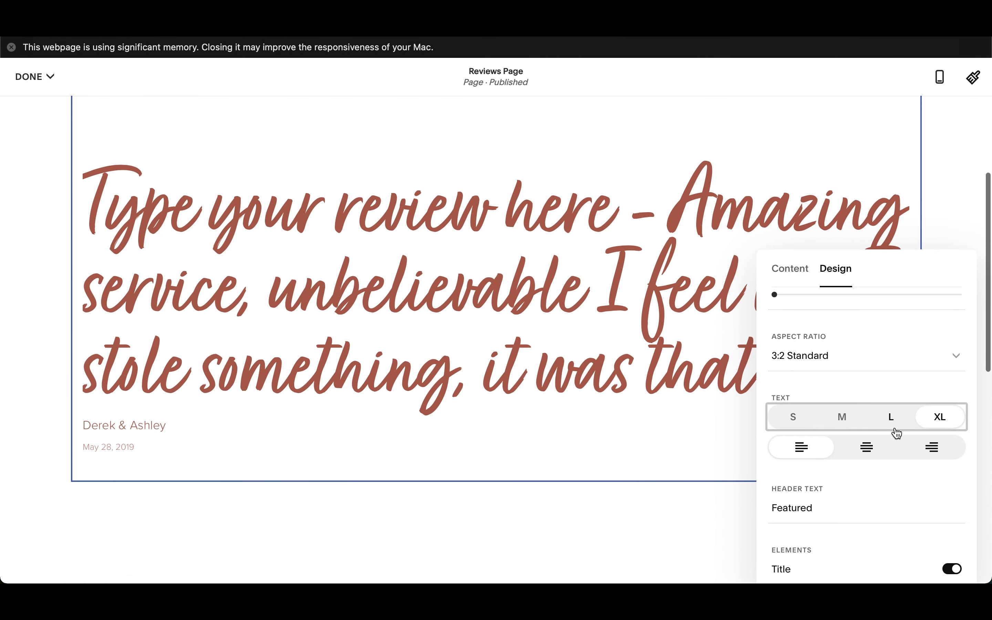
click(889, 415)
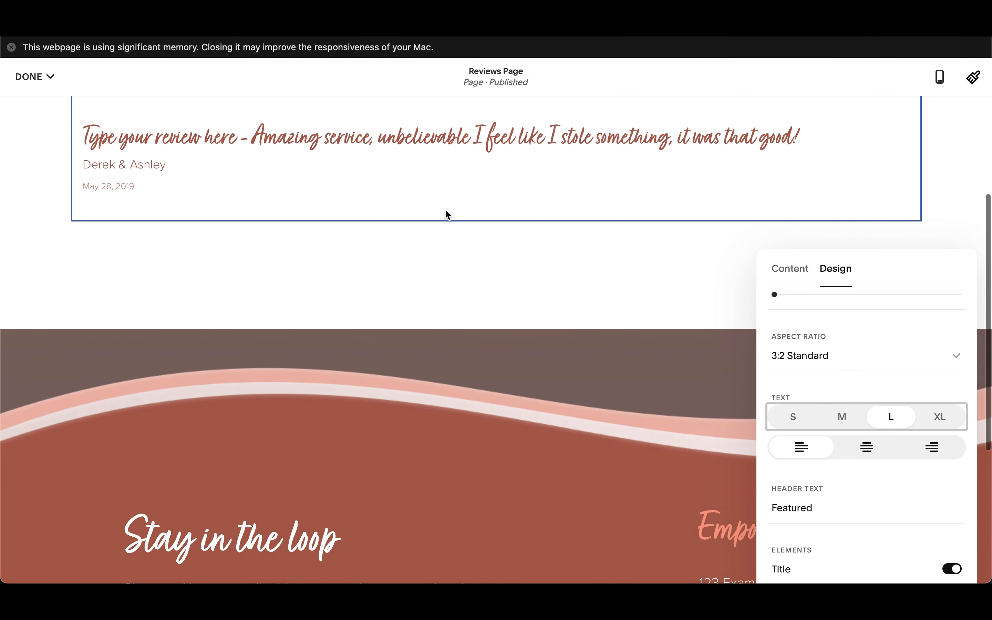
scroll(446, 213, up, 3)
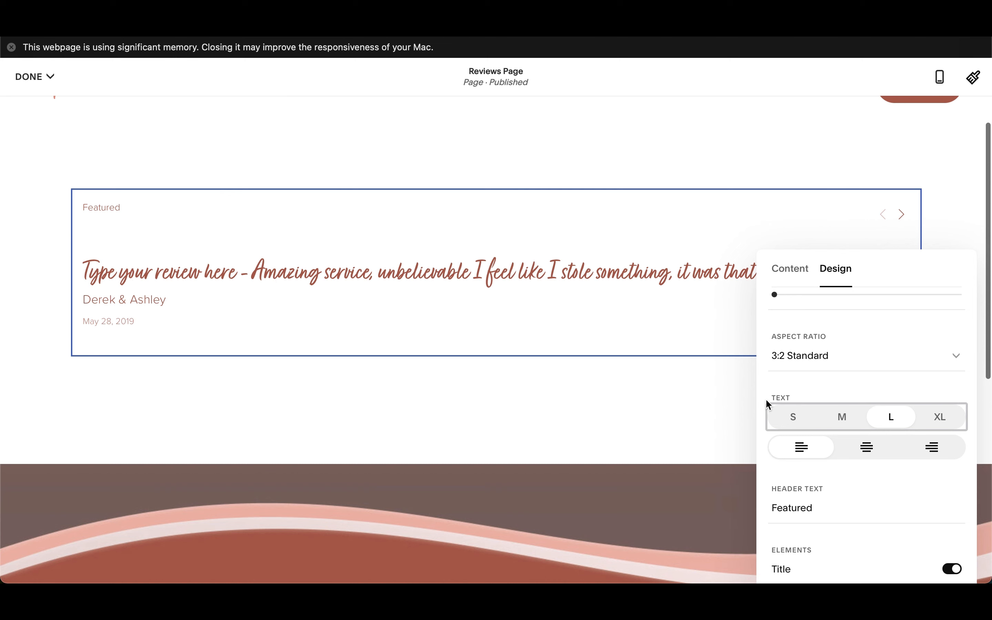
Step: Try "Reviews" as the carousel's header text, and clear the header so it is blank
scroll(900, 451, down, 2)
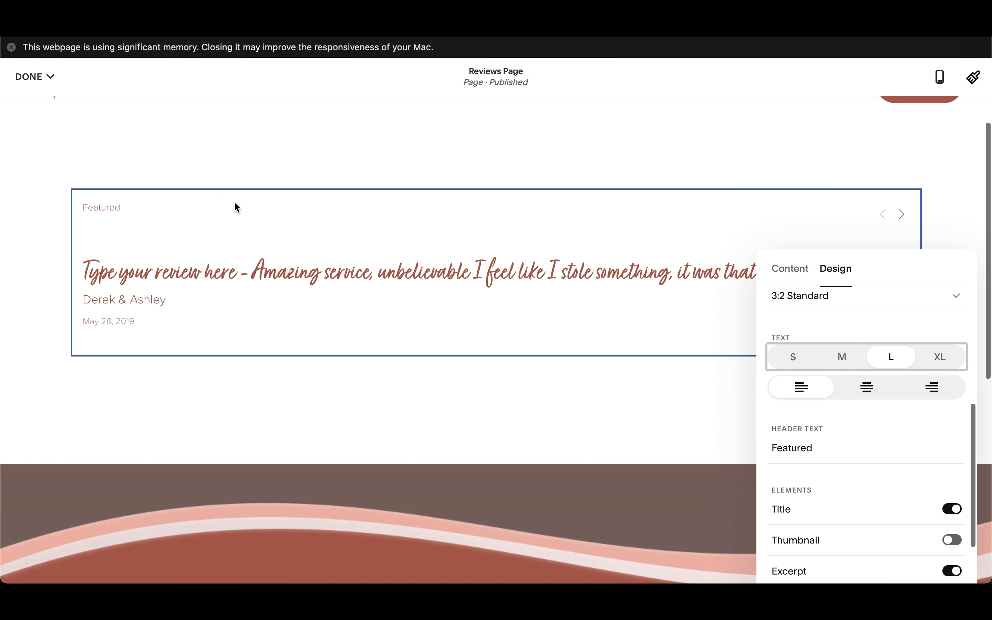
double_click(801, 449)
text(Reviews)
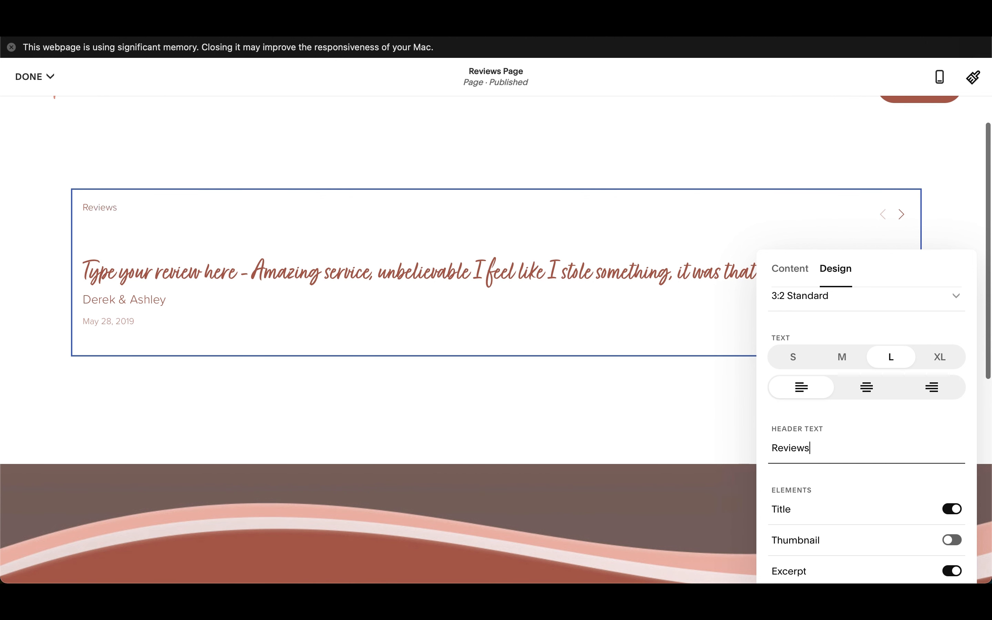
double_click(808, 451)
key(BackSpace)
click(865, 486)
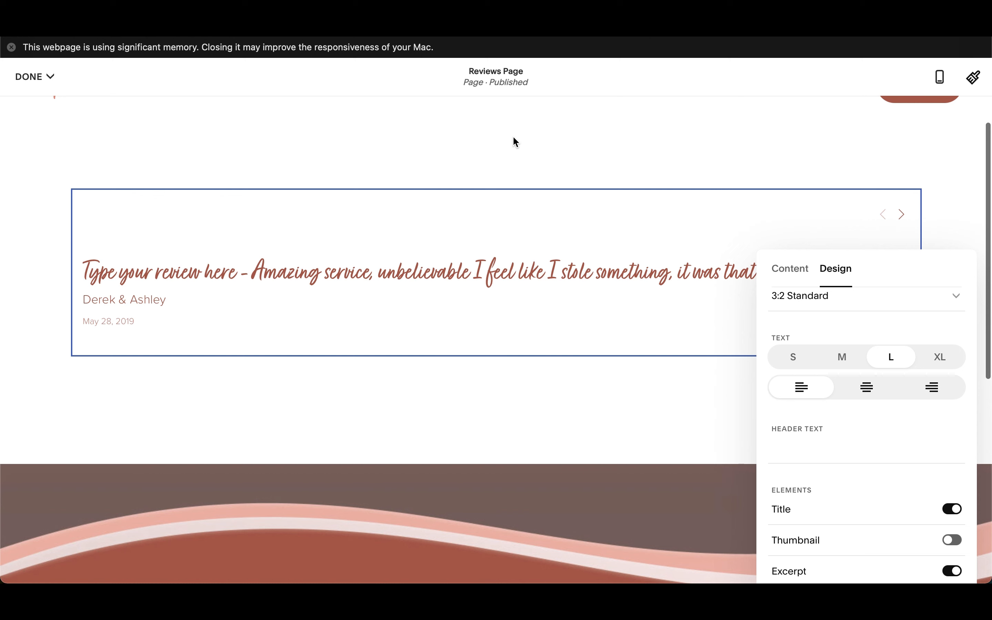
Step: Review the remaining carousel design options, close the block settings, and save Reviews Page to leave editing mode
scroll(901, 451, down, 3)
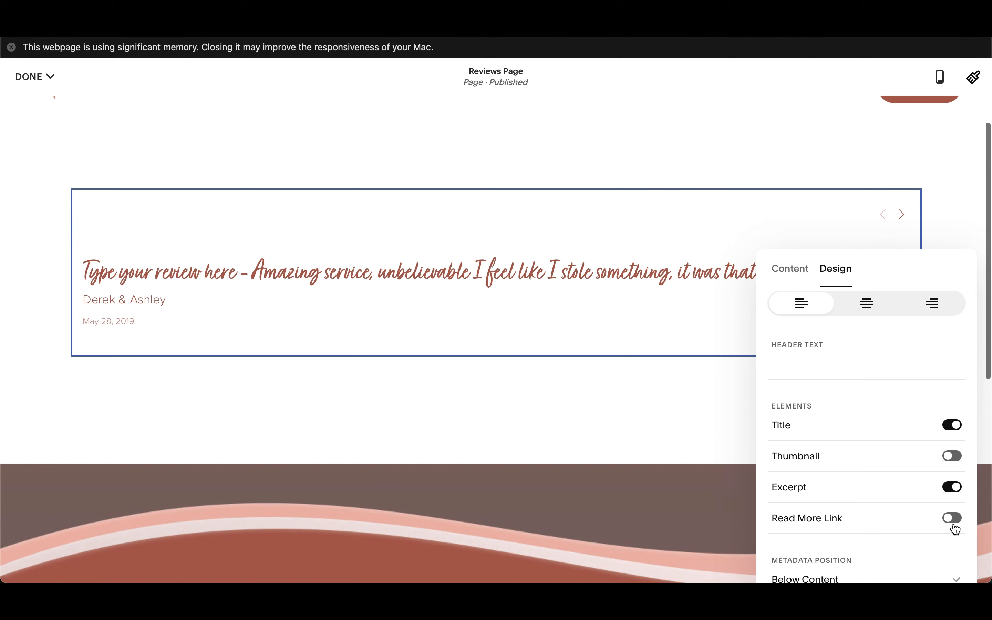
scroll(882, 510, down, 1)
scroll(886, 425, up, 10)
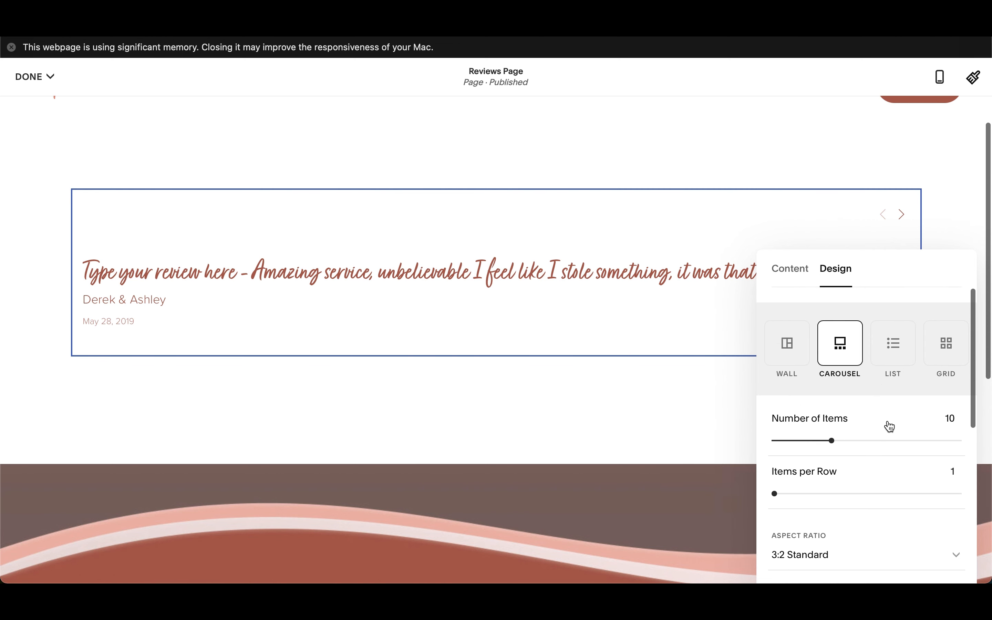
click(681, 407)
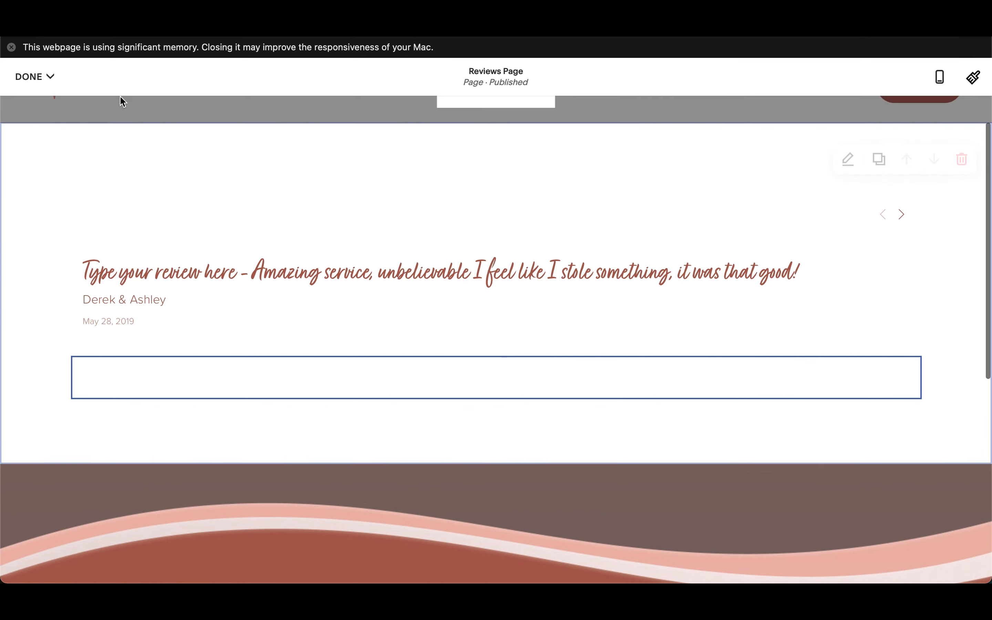
mouse_move(41, 78)
click(40, 107)
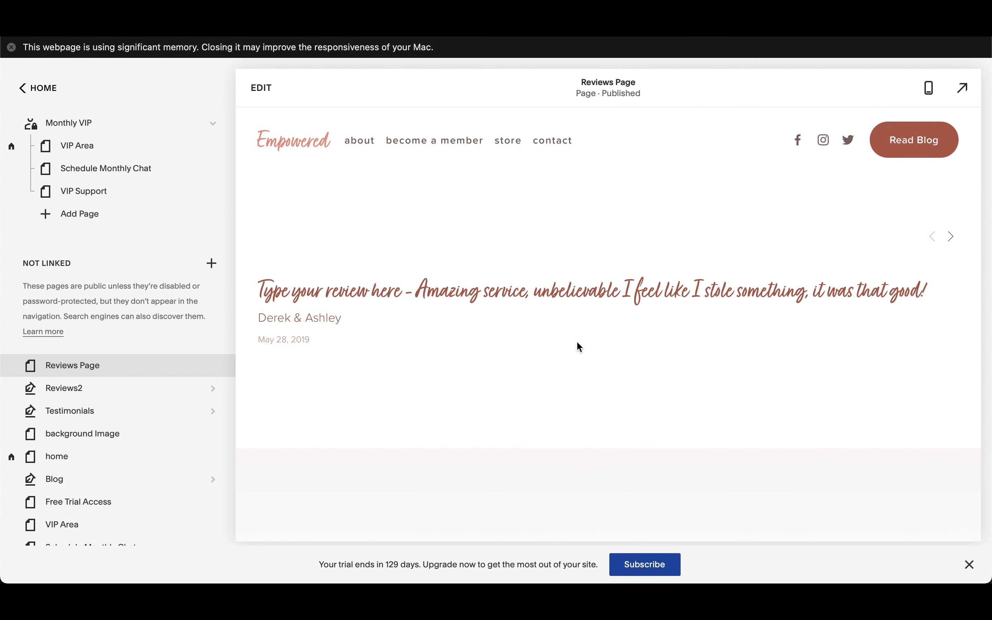
Step: Test the review carousel's navigation by paging through the reviews in the Reviews Page preview
scroll(790, 258, down, 2)
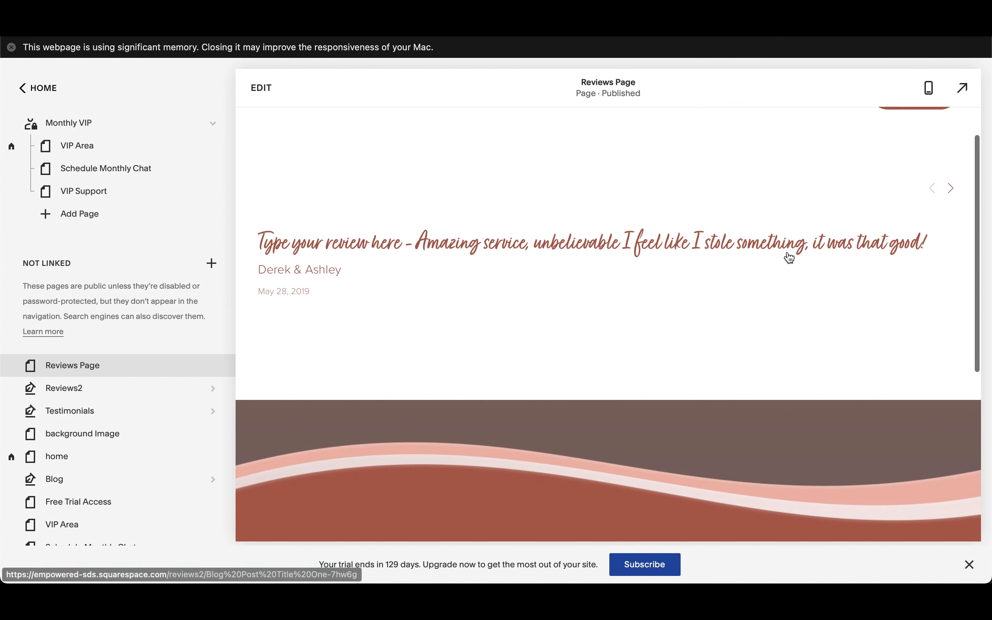
click(953, 190)
click(953, 190)
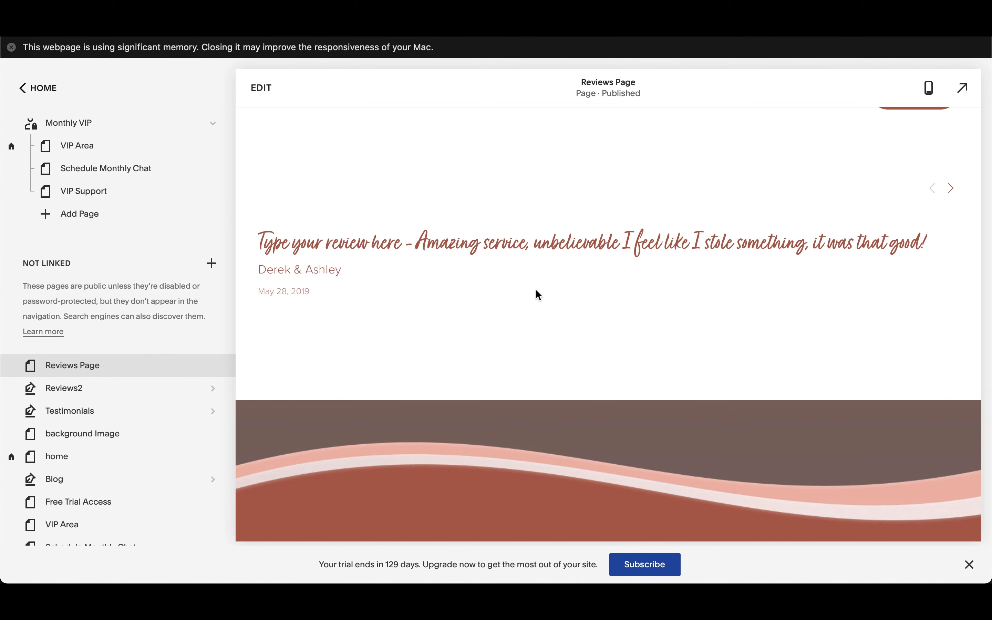
Step: Reopen Reviews Page for editing and set the review section's content width to S
click(267, 91)
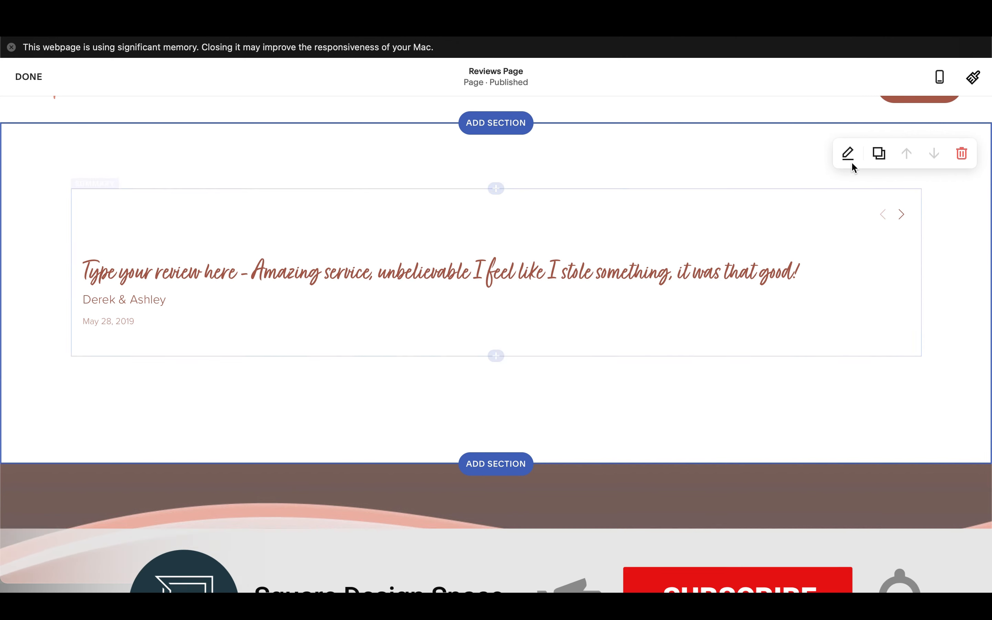
click(850, 155)
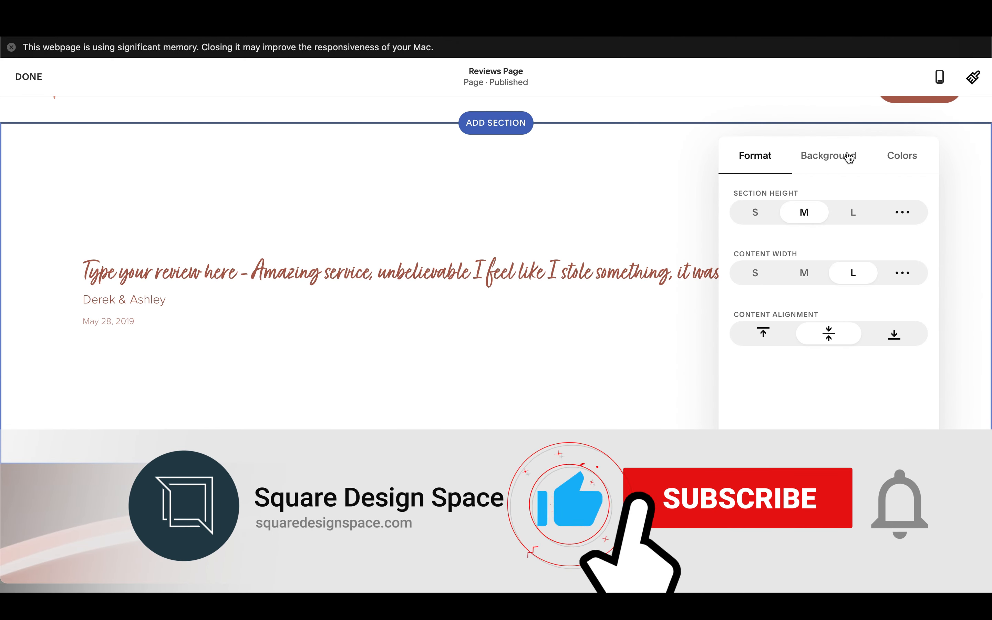
click(759, 274)
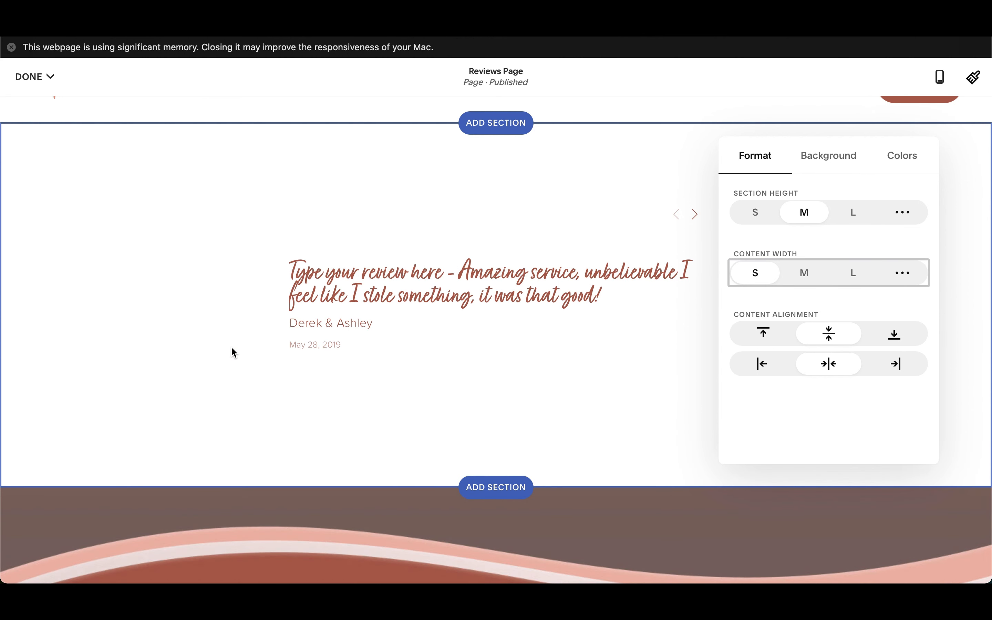
click(233, 352)
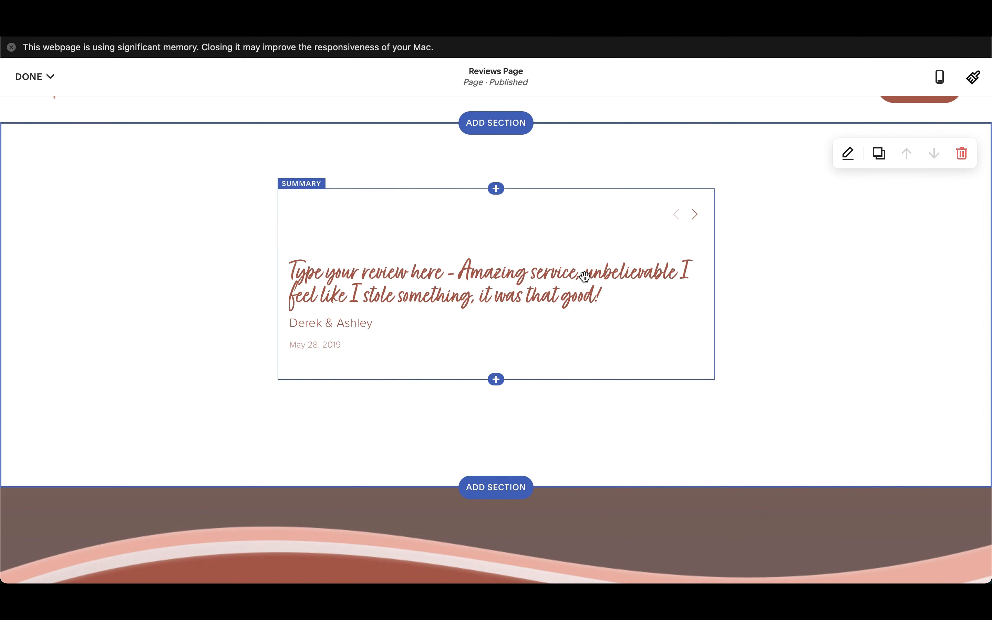